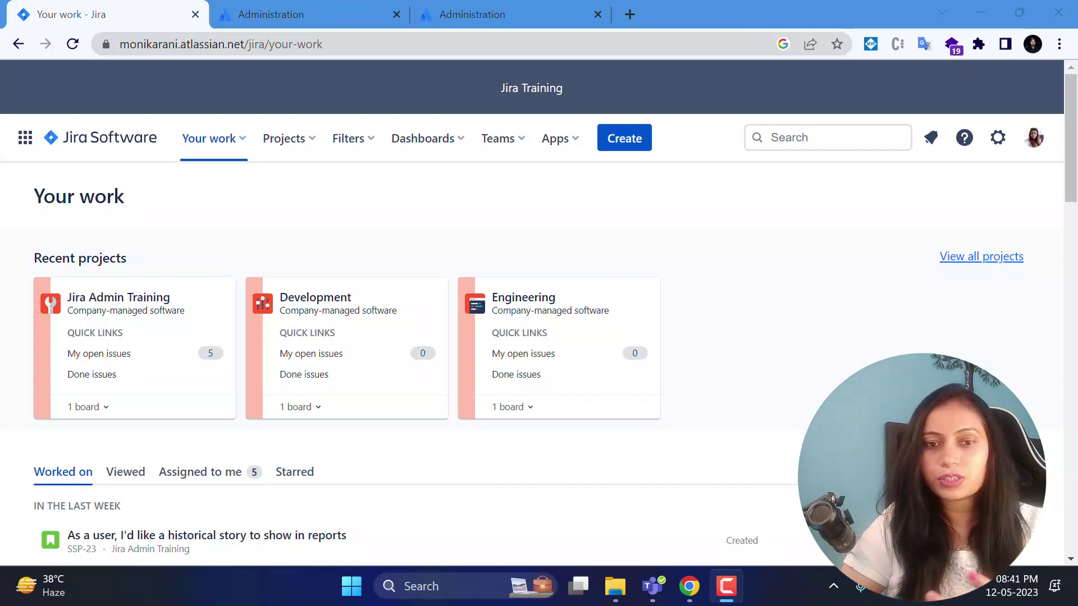
Scroll the Jira Your work page and highlight the Recent projects heading.
{"action": "scroll", "coordinate": [489, 393], "scroll_direction": "down", "scroll_amount": 1}
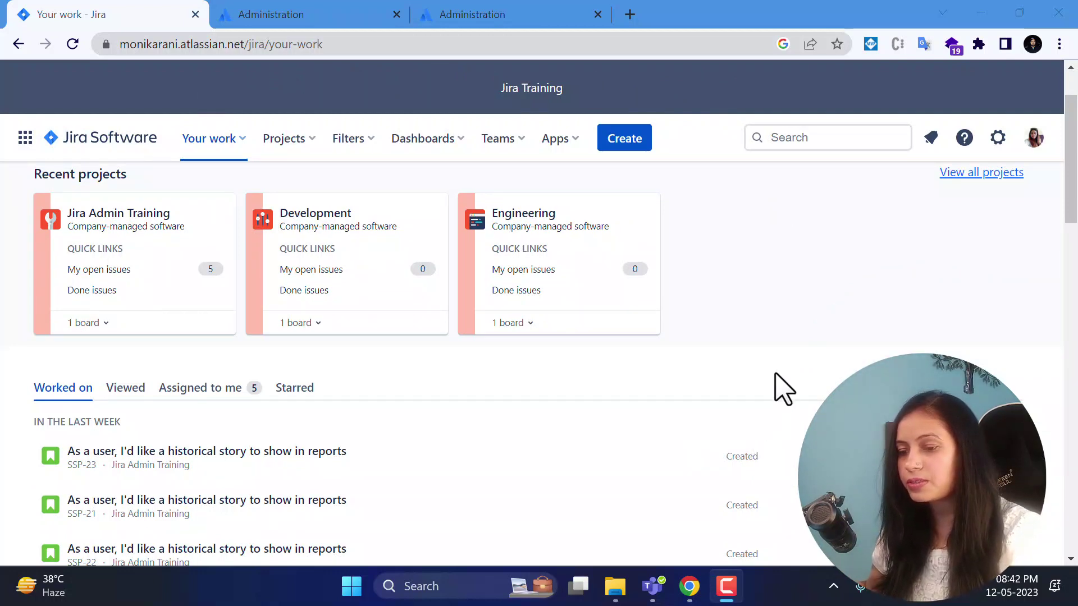
{"action": "scroll", "coordinate": [780, 385], "scroll_direction": "up", "scroll_amount": 1}
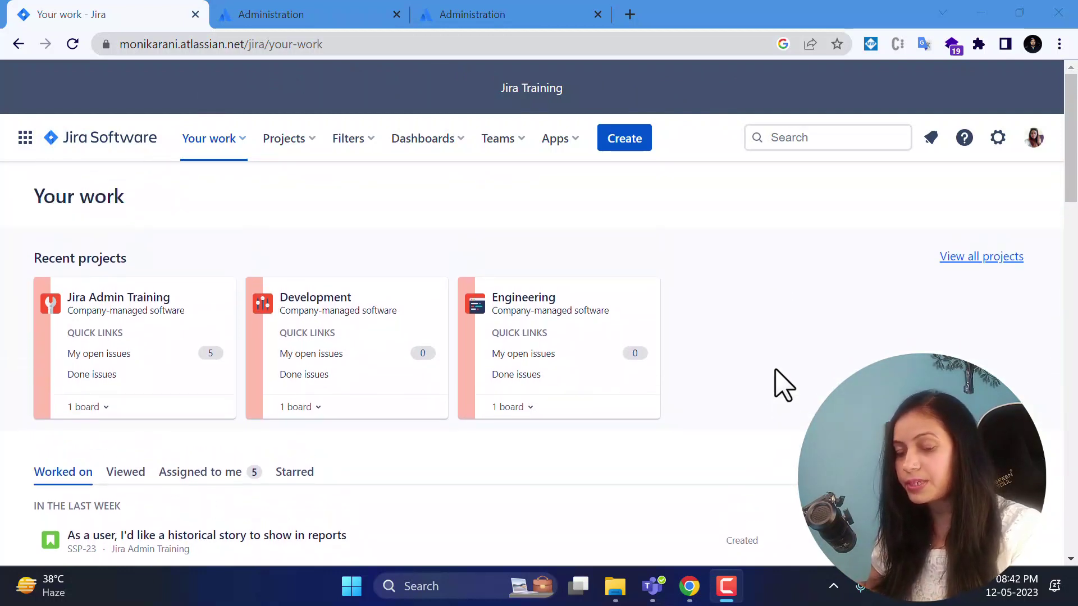
{"action": "left_click_drag", "start_coordinate": [32, 258], "coordinate": [134, 258]}
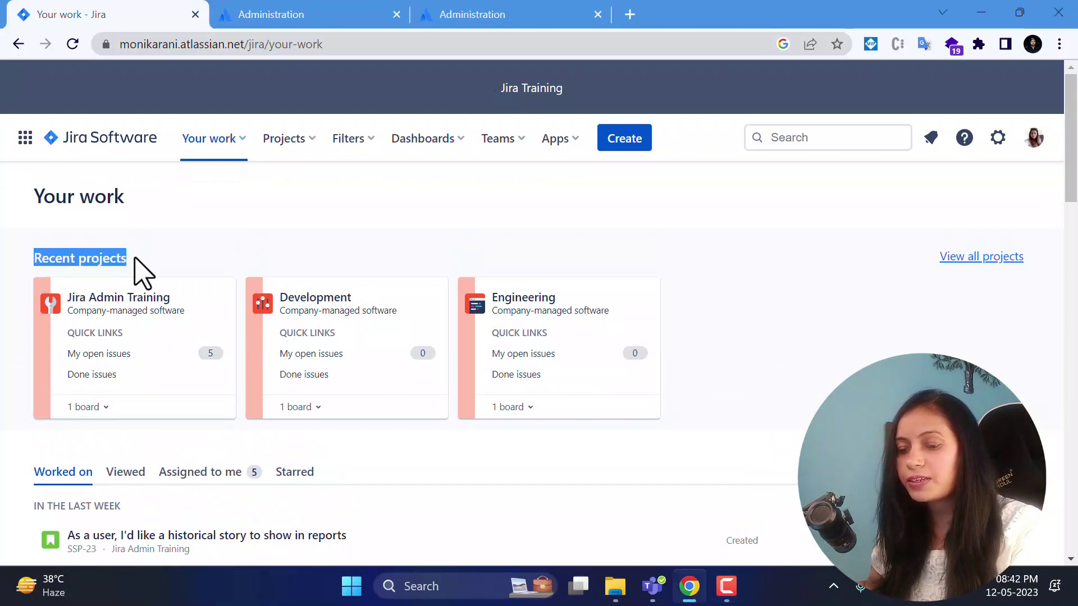
{"action": "left_click", "coordinate": [728, 274]}
{"action": "scroll", "coordinate": [730, 275], "scroll_direction": "down", "scroll_amount": 1}
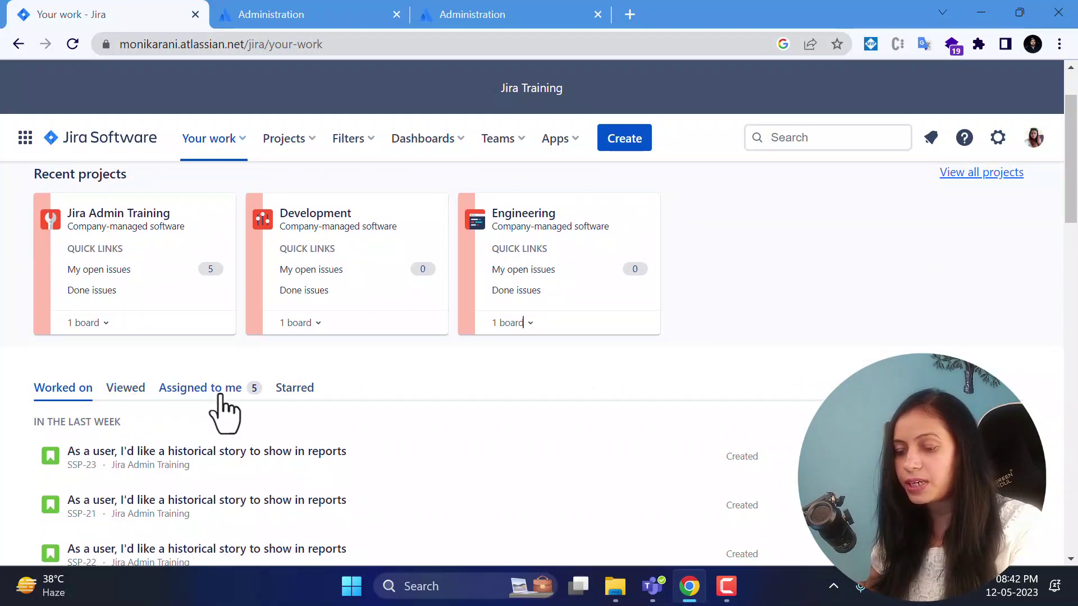
{"action": "scroll", "coordinate": [898, 236], "scroll_direction": "up", "scroll_amount": 1}
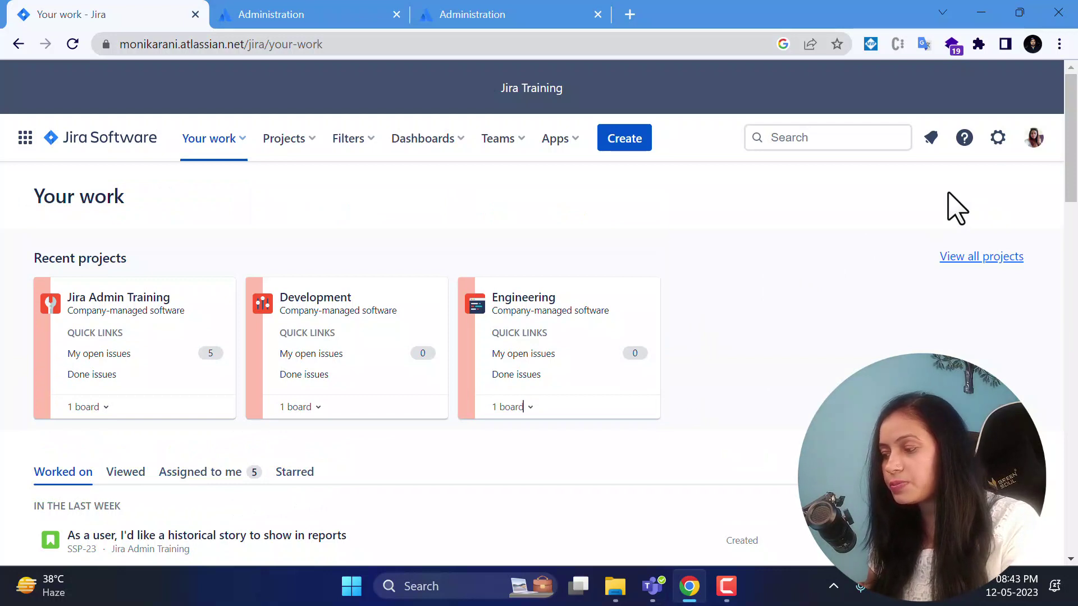
Open the gear Settings menu and scroll through its user management, billing and Jira settings entries.
{"action": "left_click", "coordinate": [998, 139]}
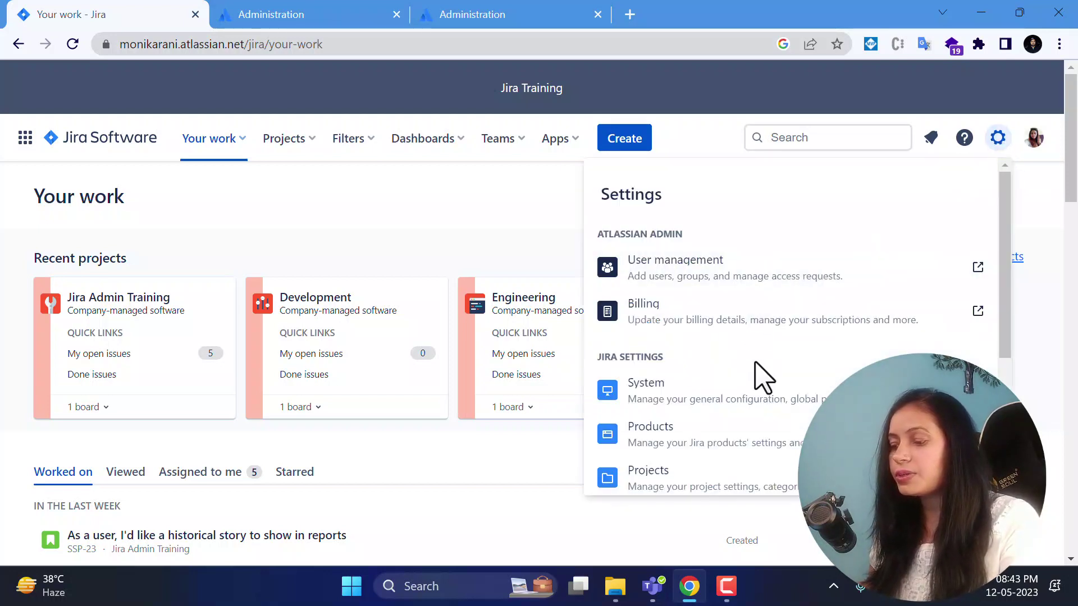
{"action": "scroll", "coordinate": [758, 373], "scroll_direction": "down", "scroll_amount": 4}
{"action": "scroll", "coordinate": [760, 381], "scroll_direction": "up", "scroll_amount": 4}
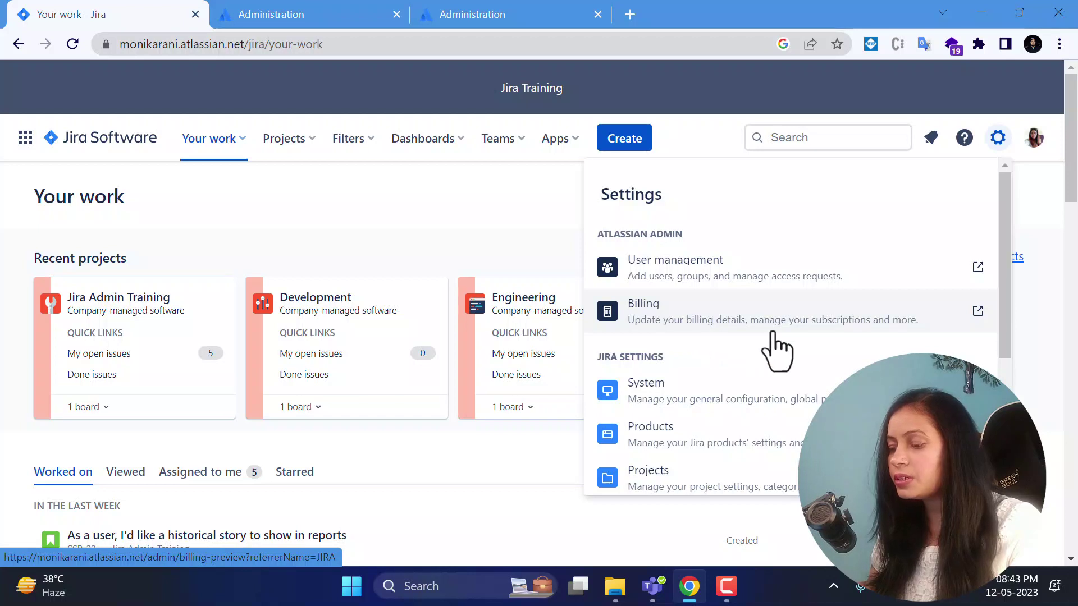
{"action": "scroll", "coordinate": [776, 351], "scroll_direction": "down", "scroll_amount": 2}
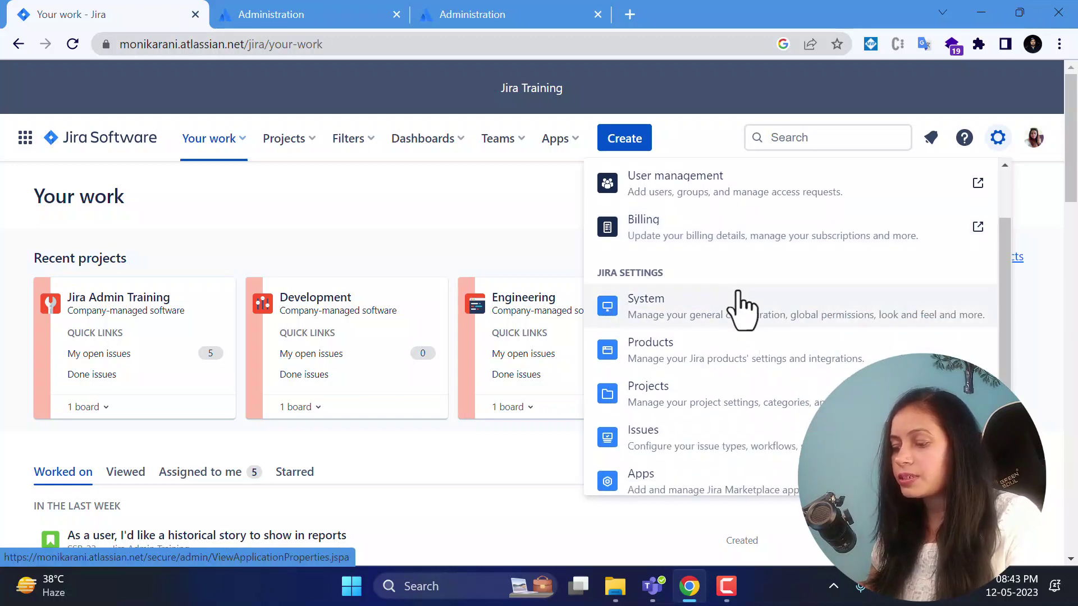
{"action": "scroll", "coordinate": [738, 293], "scroll_direction": "down", "scroll_amount": 2}
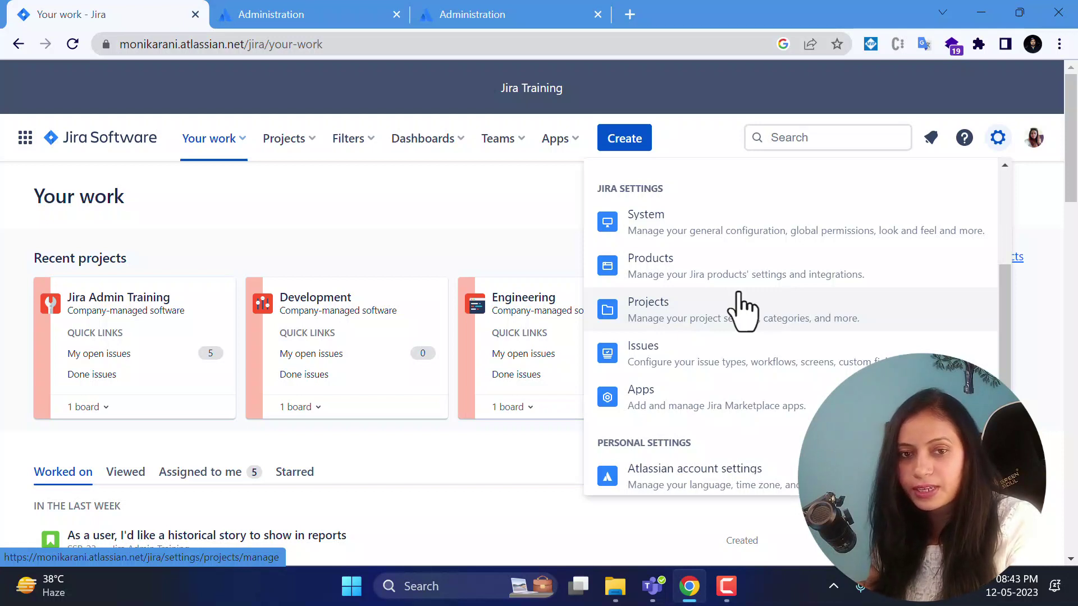
{"action": "scroll", "coordinate": [739, 293], "scroll_direction": "down", "scroll_amount": 1}
{"action": "scroll", "coordinate": [739, 297], "scroll_direction": "down", "scroll_amount": 1}
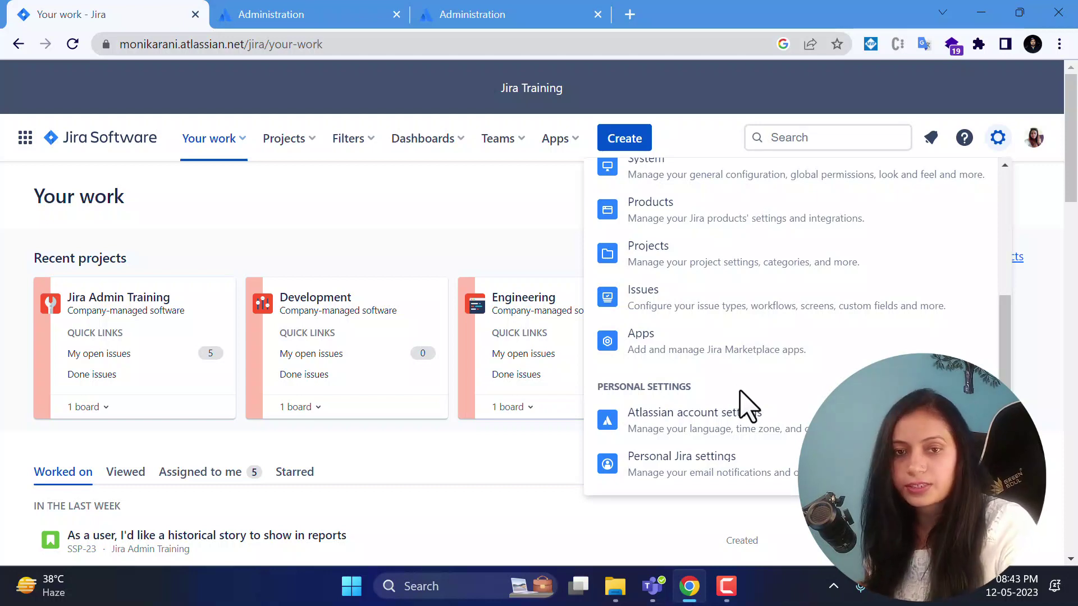
{"action": "scroll", "coordinate": [746, 404], "scroll_direction": "up", "scroll_amount": 4}
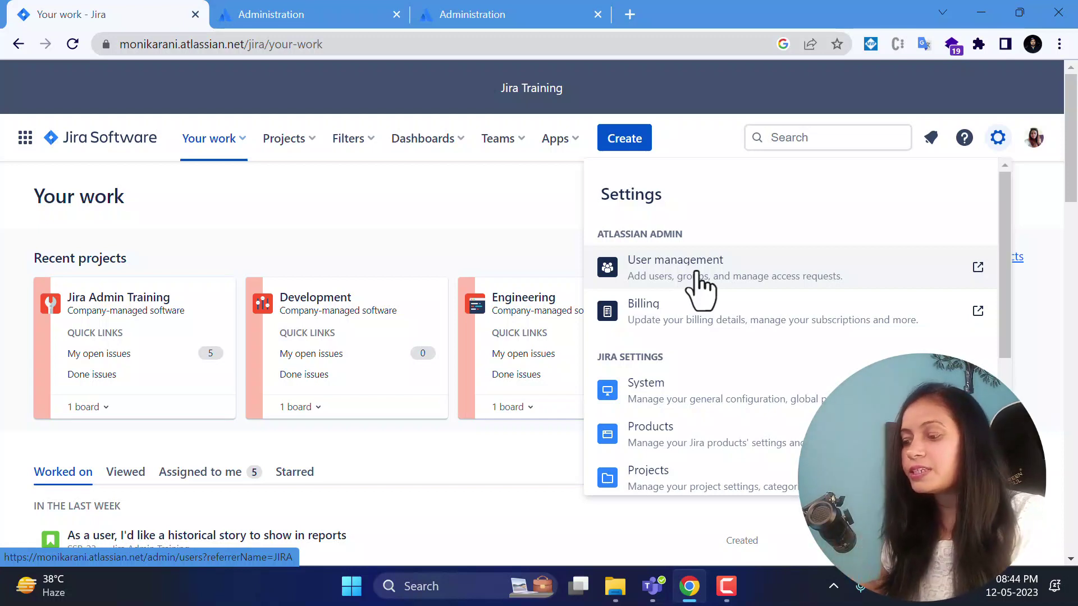
Open User management, check the admin site address and Jira tab, then return to Users.
{"action": "left_click", "coordinate": [697, 291]}
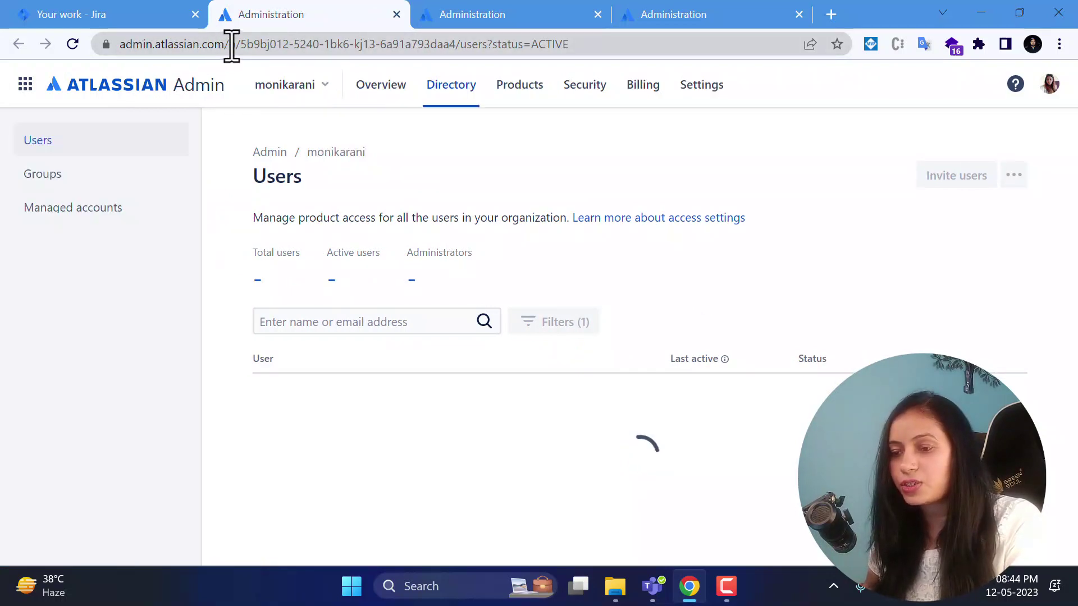
{"action": "left_click_drag", "start_coordinate": [228, 45], "coordinate": [135, 60]}
{"action": "left_click", "coordinate": [289, 11]}
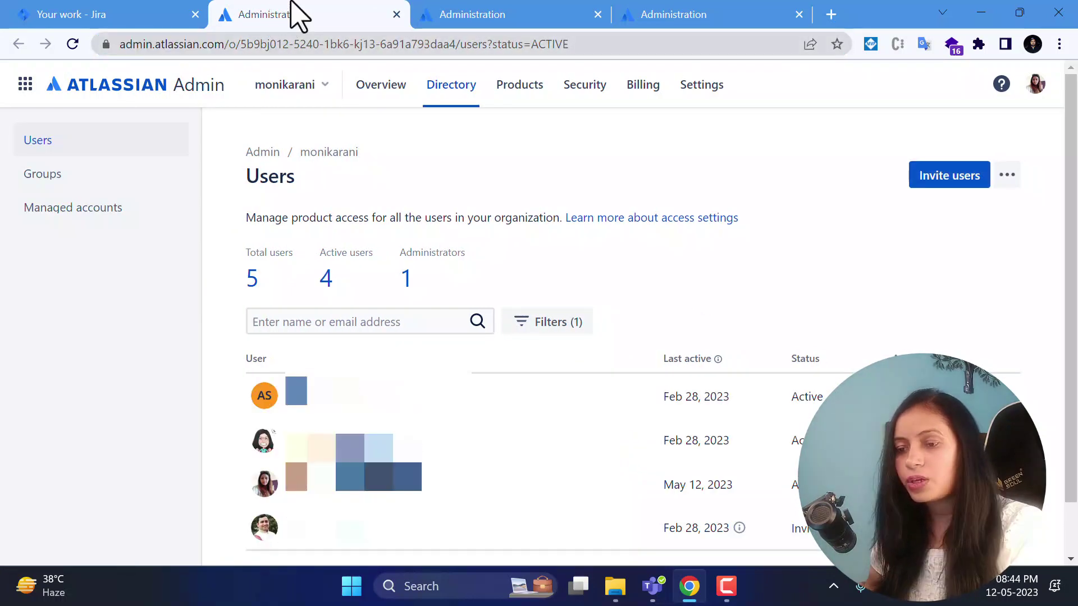
{"action": "left_click", "coordinate": [227, 45]}
{"action": "left_click_drag", "start_coordinate": [227, 45], "coordinate": [124, 79]}
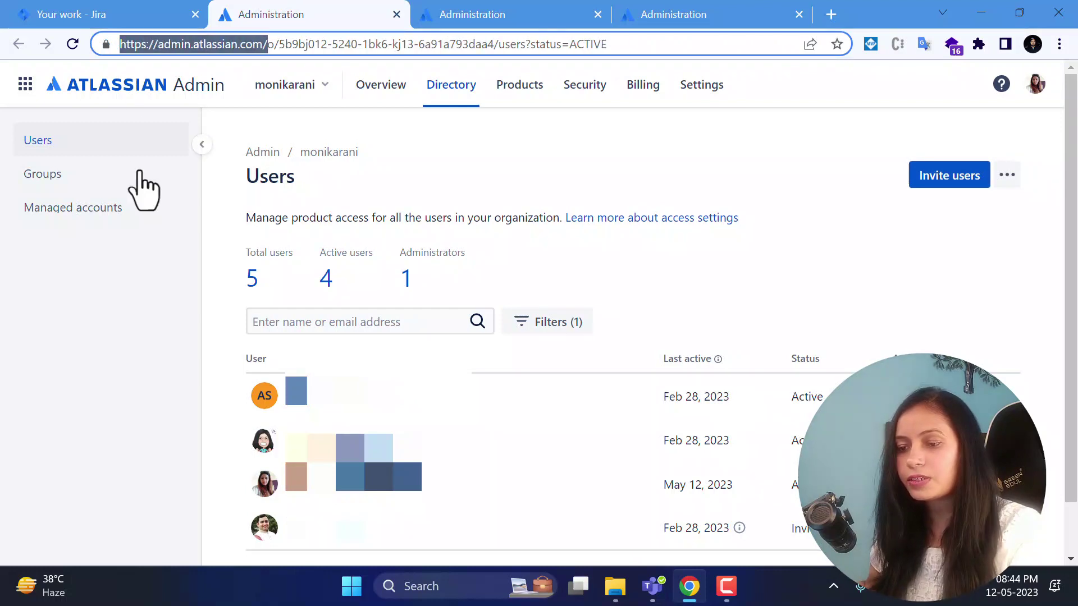
{"action": "left_click", "coordinate": [118, 14]}
{"action": "left_click", "coordinate": [267, 14]}
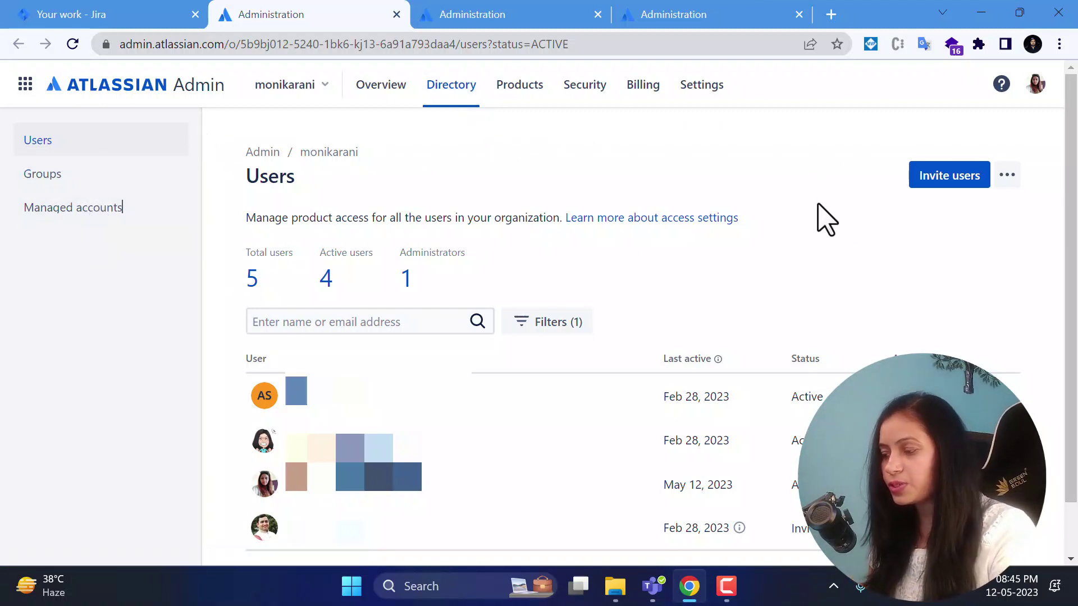
Start Invite users and enter two comma-separated invitee email addresses as separate chips.
{"action": "left_click", "coordinate": [946, 179]}
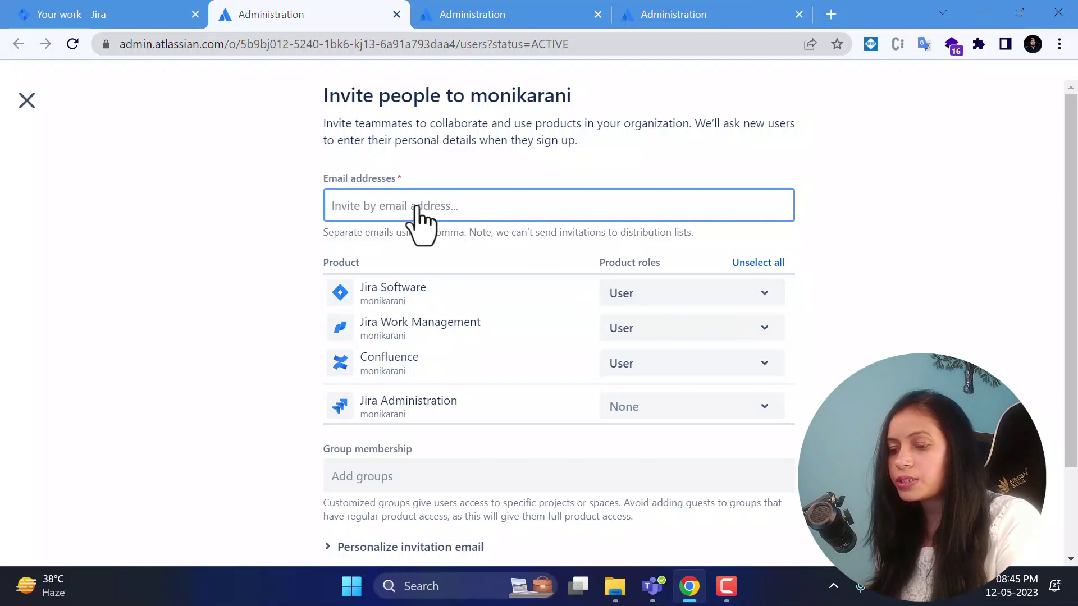
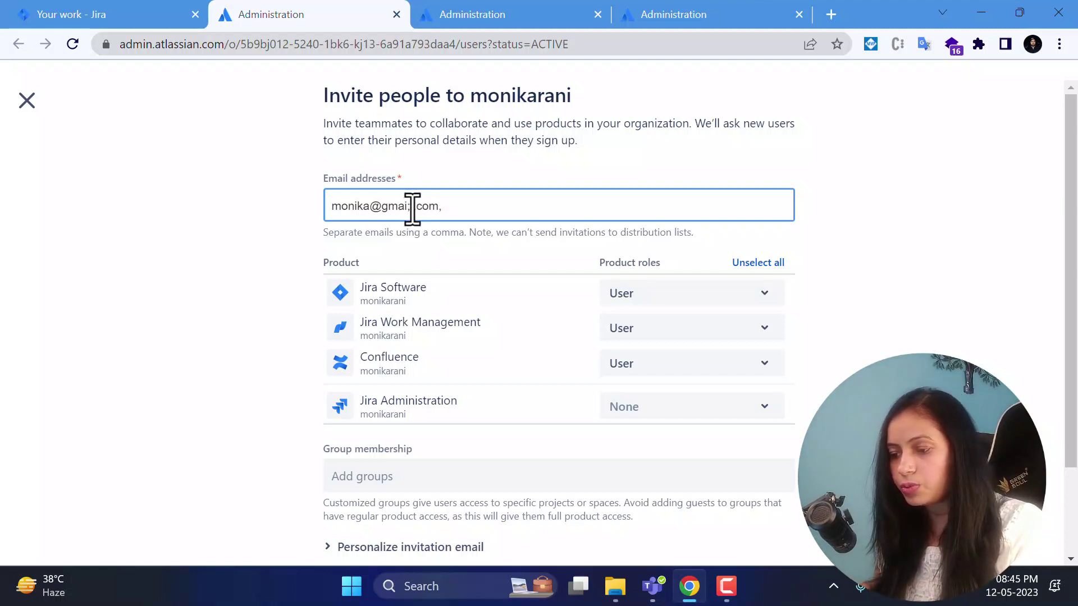
{"action": "left_click", "coordinate": [413, 207]}
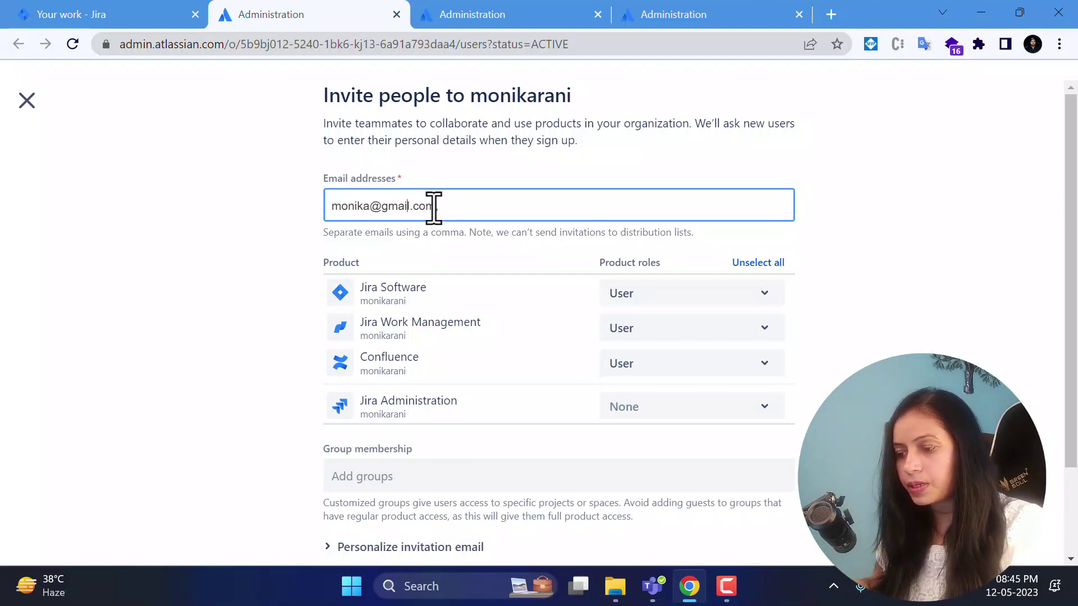
{"action": "left_click", "coordinate": [427, 207]}
{"action": "left_click", "coordinate": [440, 208]}
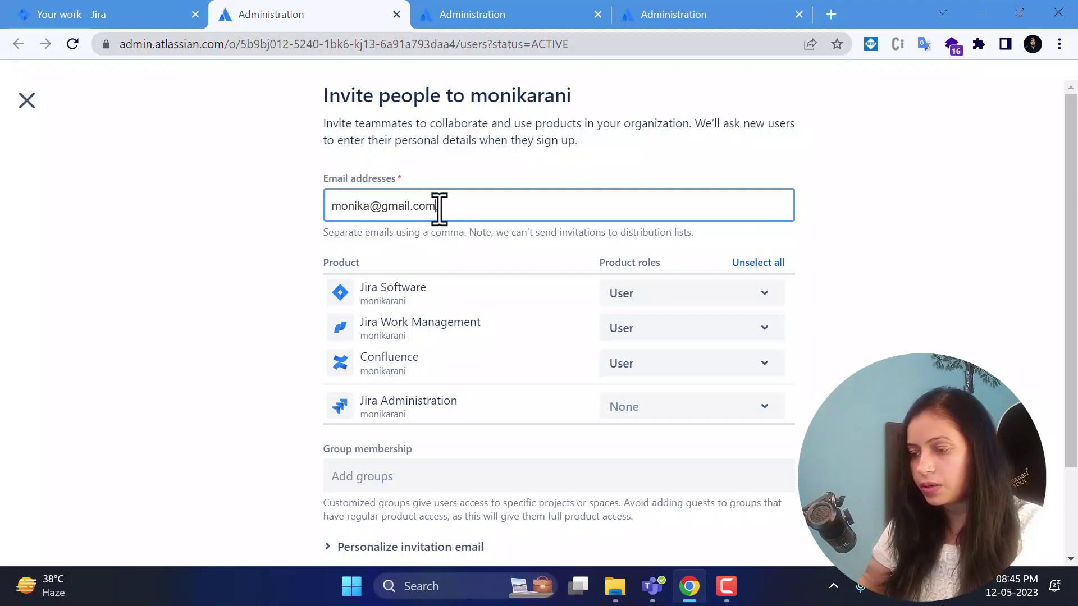
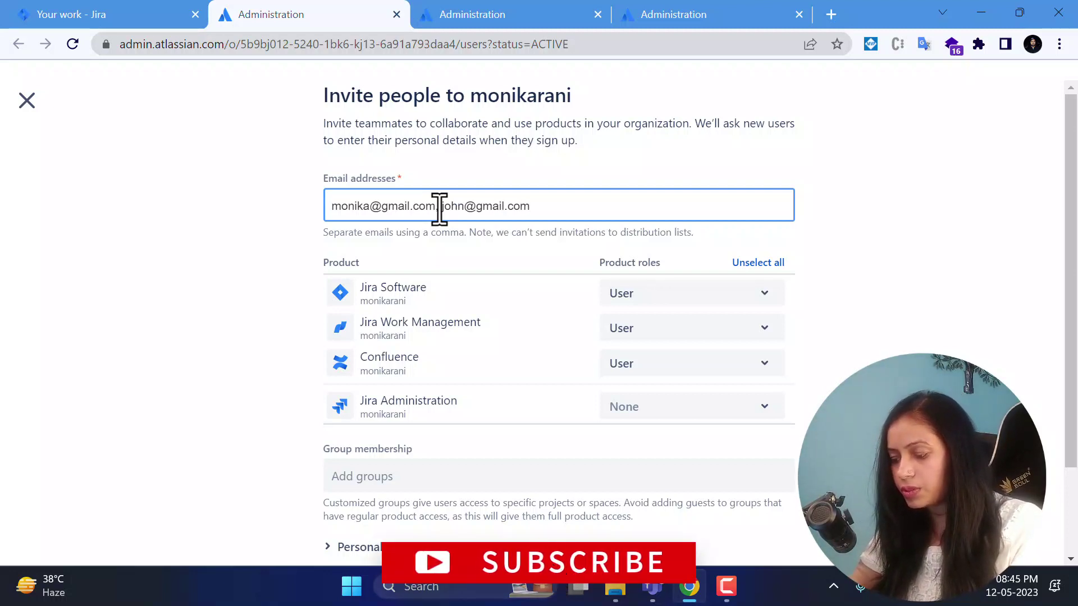
{"action": "key", "text": "Return"}
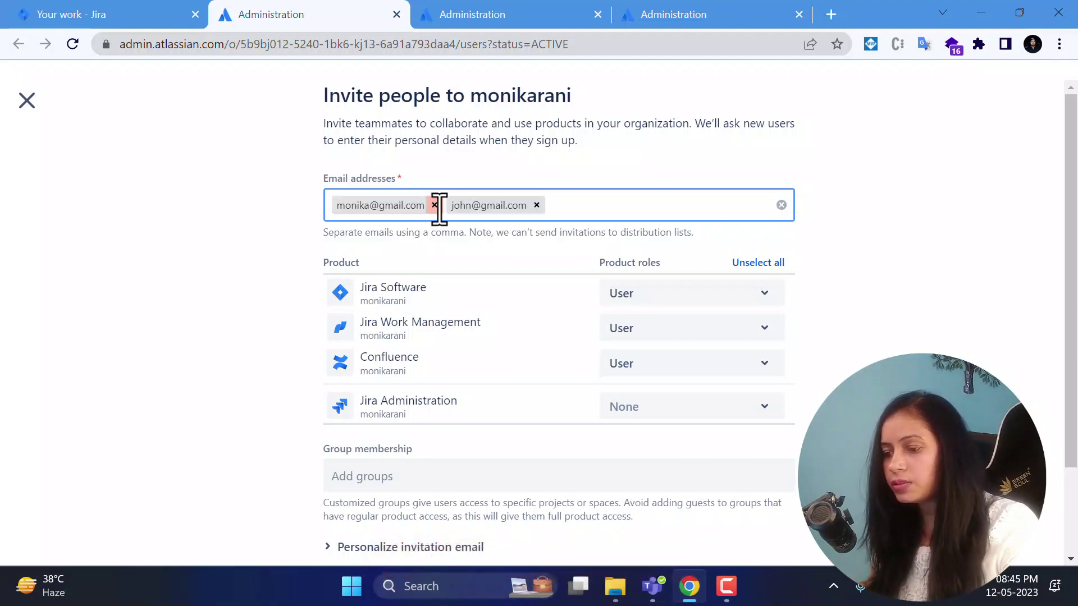
{"action": "left_click", "coordinate": [860, 248]}
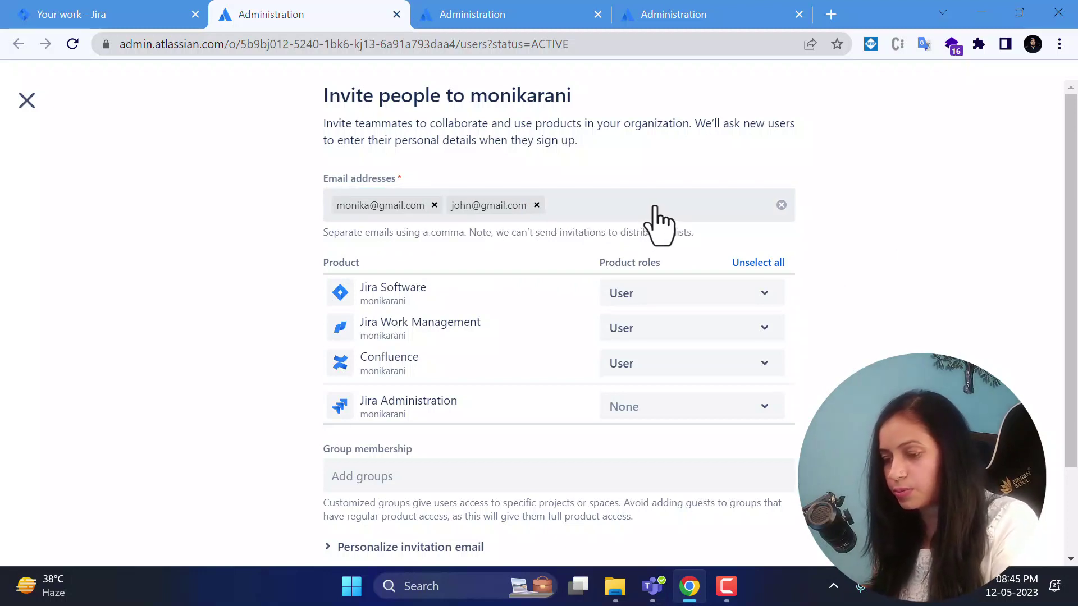
Review the Jira Software and Confluence role choices, keeping both set to User.
{"action": "scroll", "coordinate": [860, 350], "scroll_direction": "down", "scroll_amount": 1}
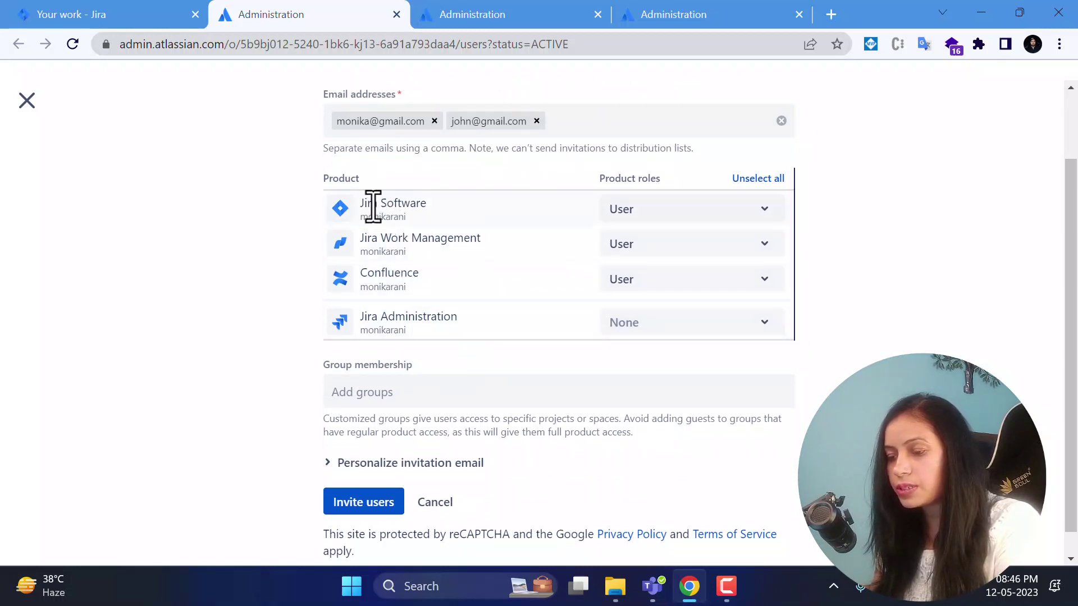
{"action": "left_click", "coordinate": [642, 211]}
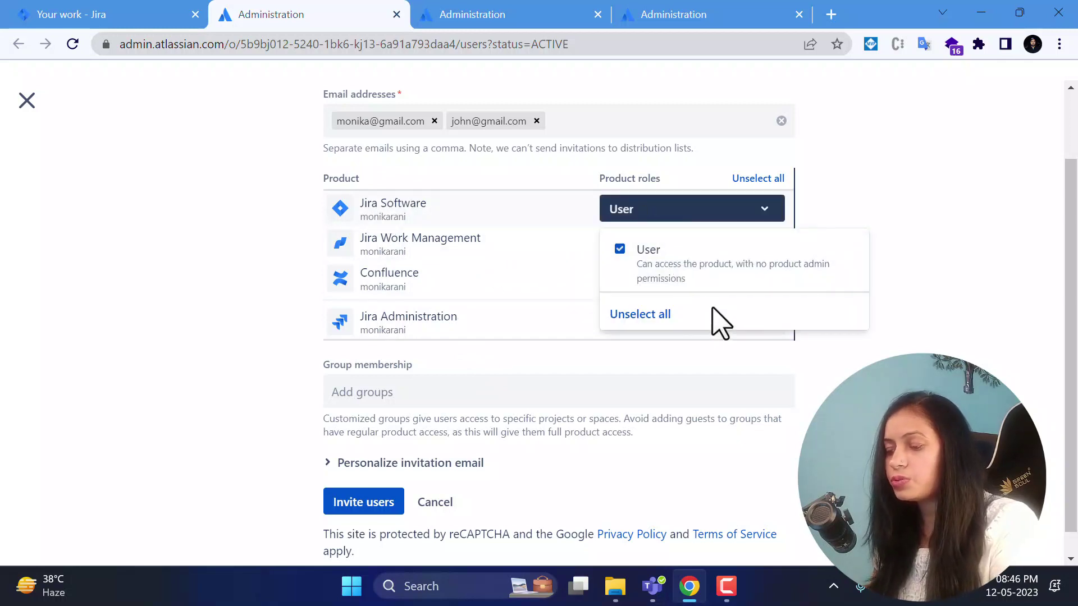
{"action": "left_click", "coordinate": [911, 207]}
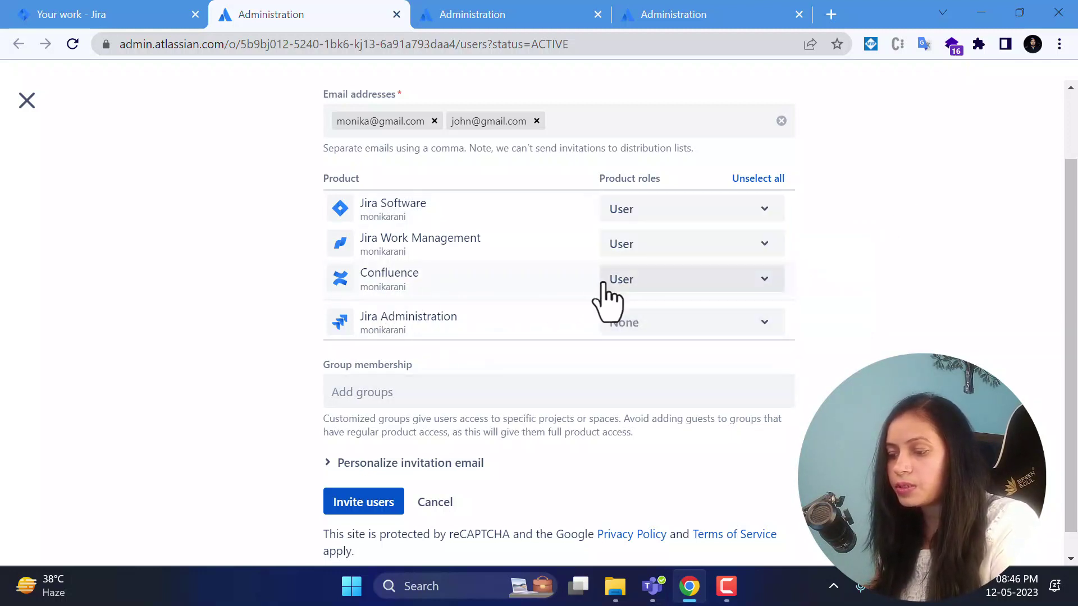
{"action": "left_click", "coordinate": [641, 282]}
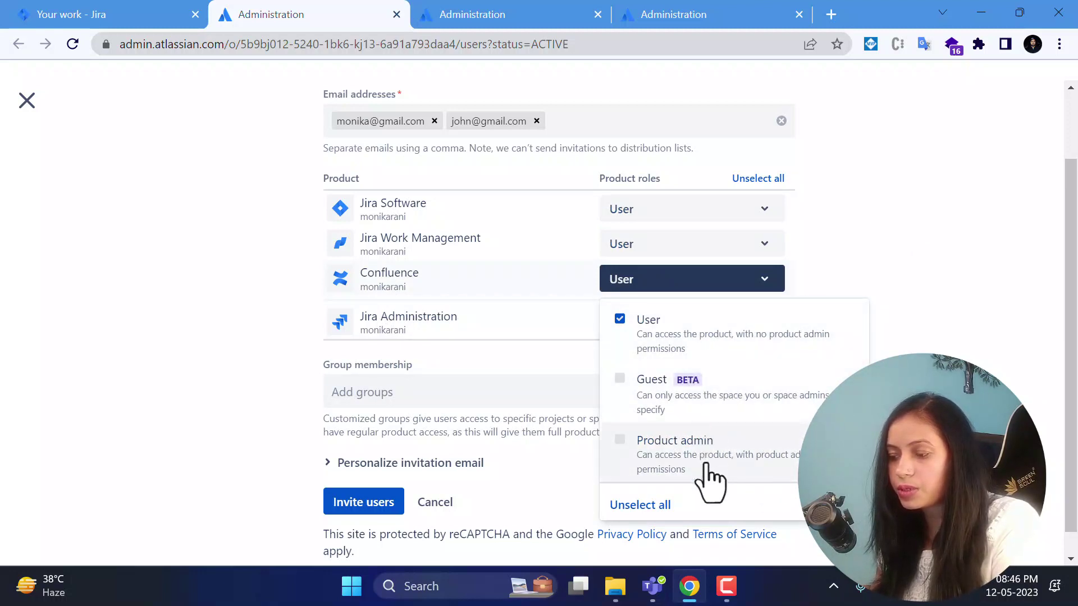
{"action": "left_click", "coordinate": [890, 270]}
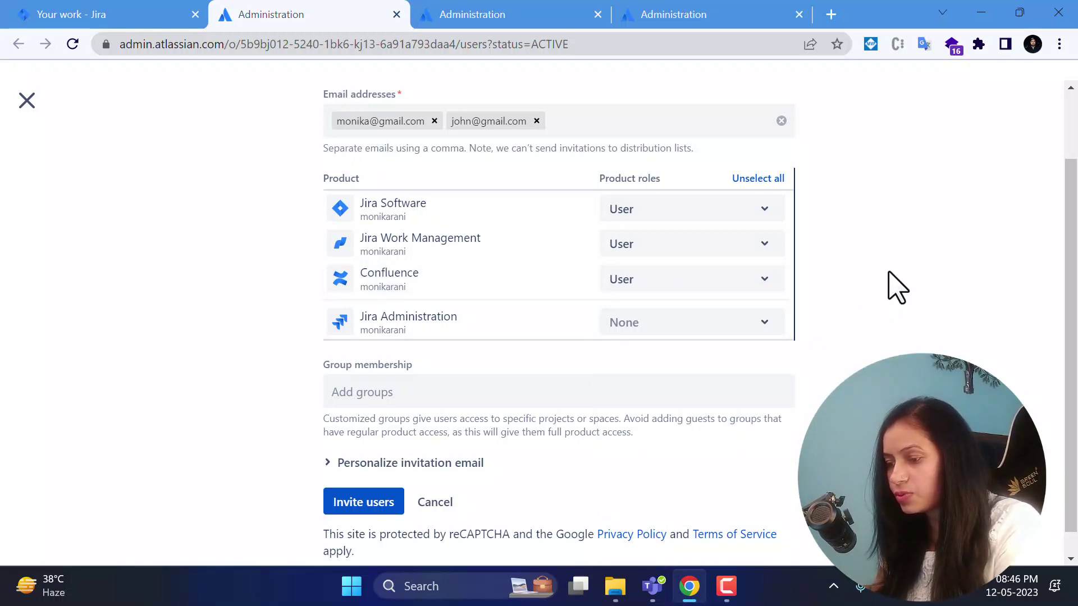
{"action": "scroll", "coordinate": [892, 286], "scroll_direction": "up", "scroll_amount": 2}
{"action": "scroll", "coordinate": [890, 286], "scroll_direction": "down", "scroll_amount": 2}
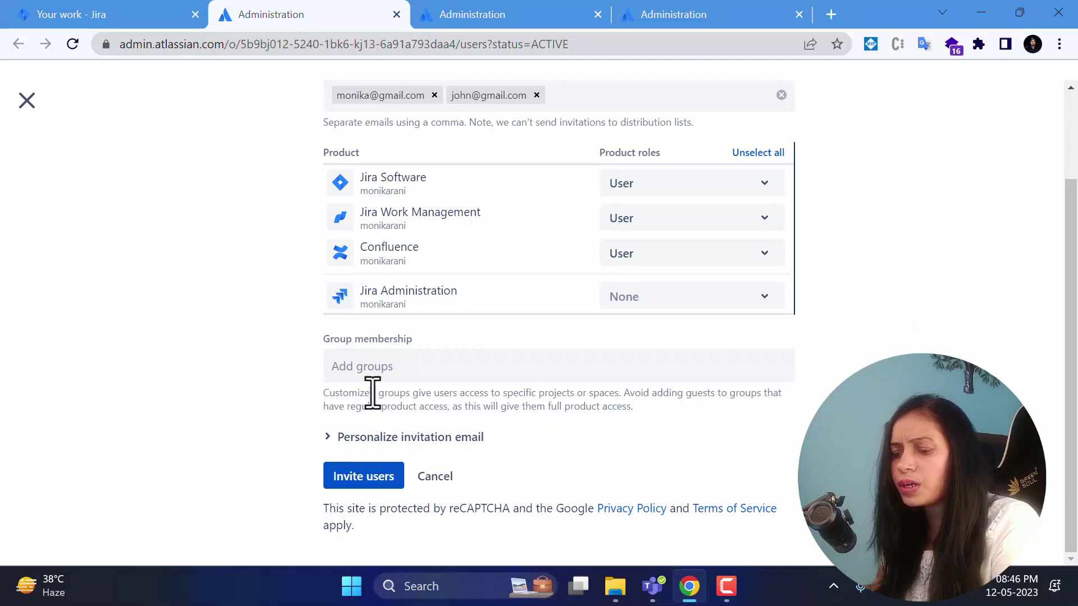
{"action": "left_click", "coordinate": [421, 375]}
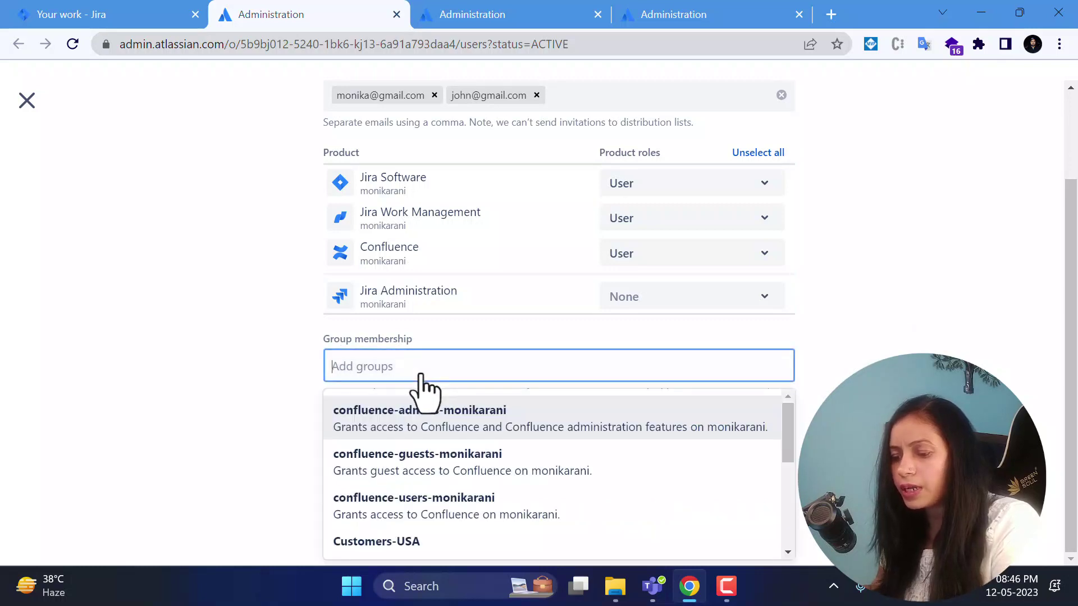
{"action": "scroll", "coordinate": [538, 482], "scroll_direction": "down", "scroll_amount": 5}
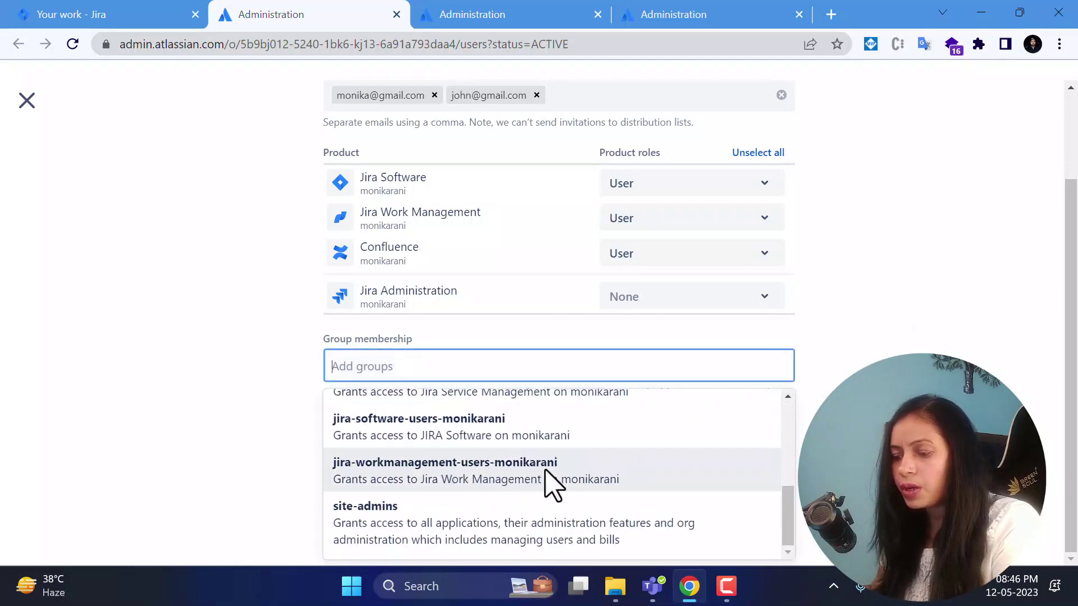
{"action": "scroll", "coordinate": [553, 486], "scroll_direction": "up", "scroll_amount": 5}
{"action": "left_click", "coordinate": [893, 343]}
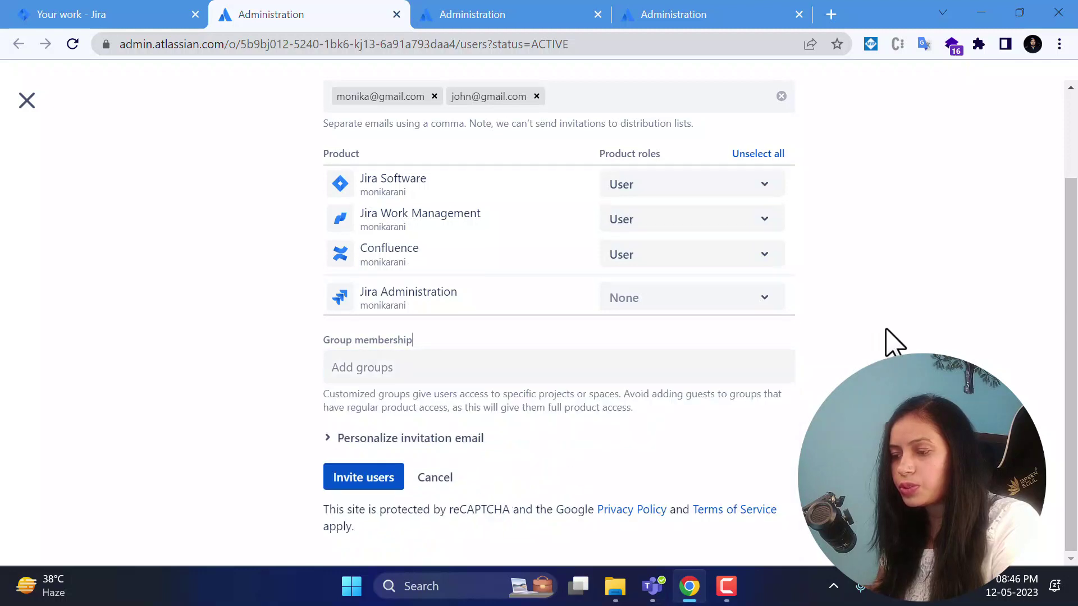
{"action": "scroll", "coordinate": [481, 212], "scroll_direction": "up", "scroll_amount": 2}
{"action": "scroll", "coordinate": [793, 301], "scroll_direction": "down", "scroll_amount": 2}
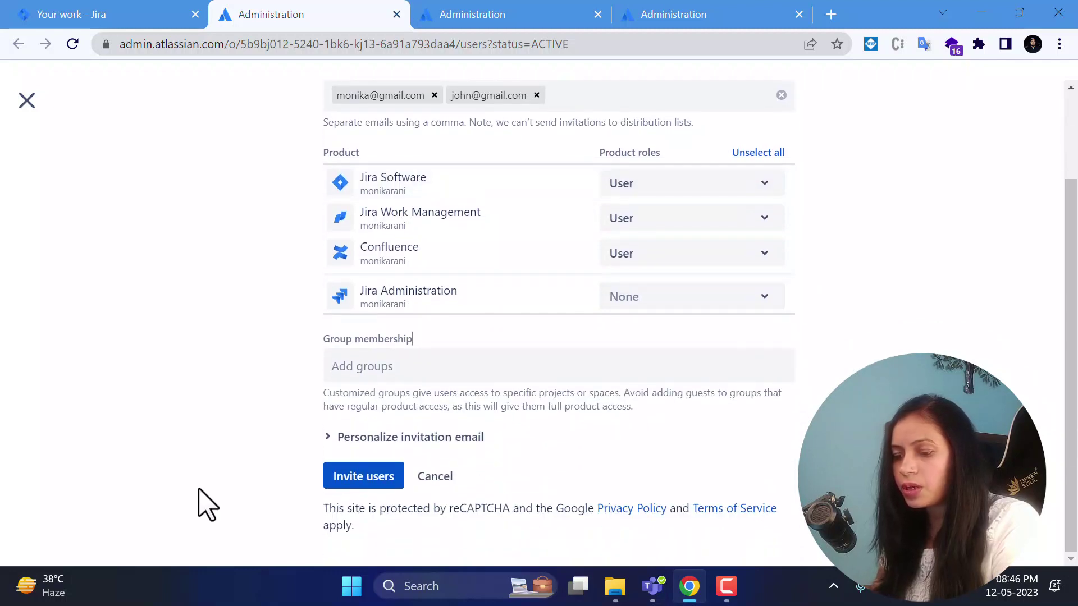
Expand Personalize invitation email and click into the custom invitation message box.
{"action": "left_click", "coordinate": [343, 439]}
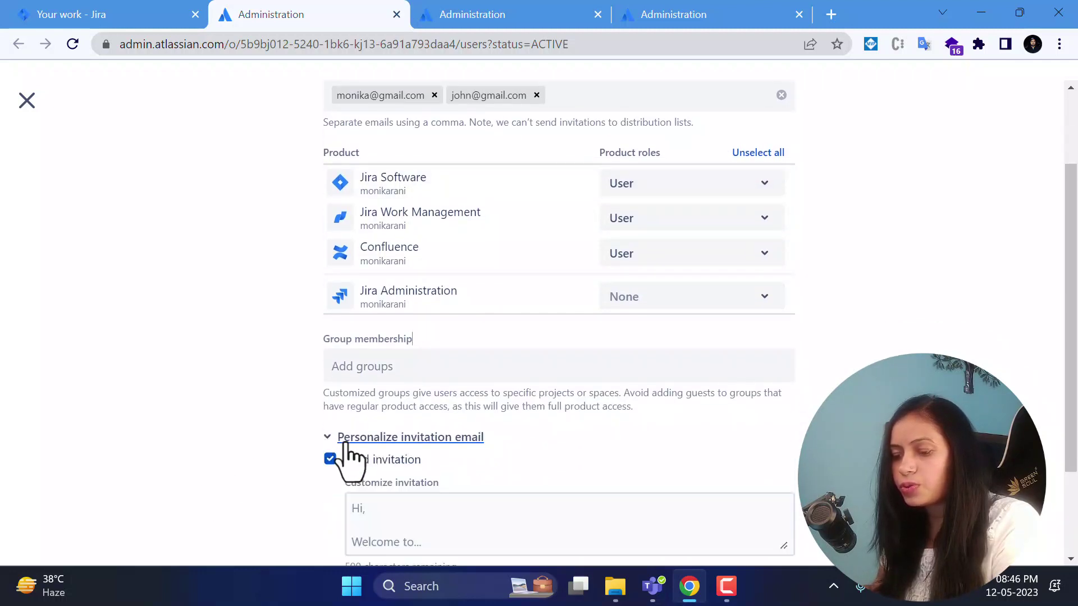
{"action": "scroll", "coordinate": [621, 436], "scroll_direction": "down", "scroll_amount": 3}
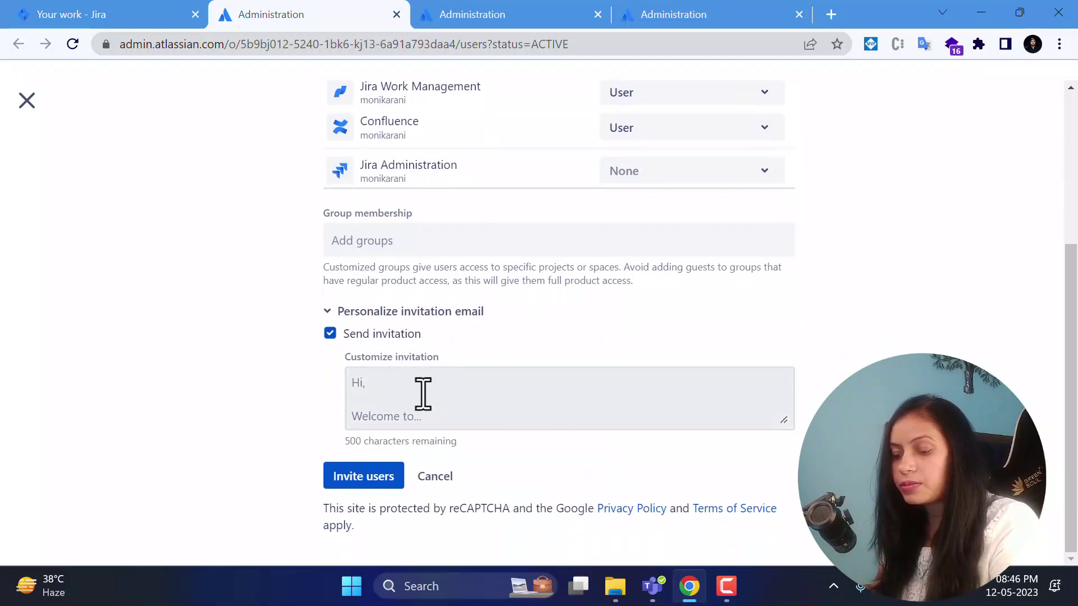
{"action": "left_click", "coordinate": [433, 398]}
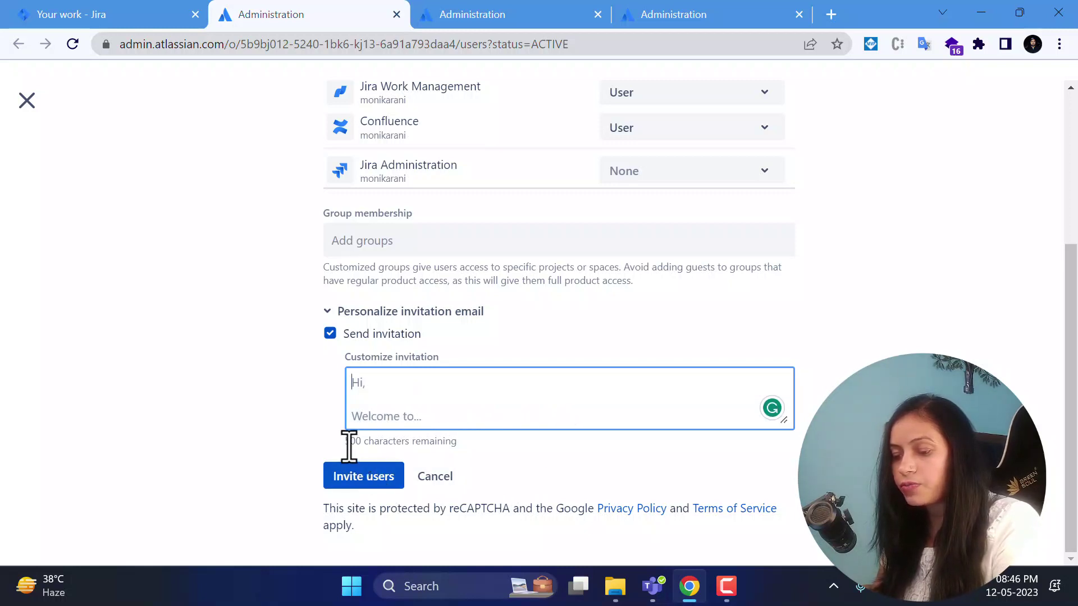
{"action": "left_click_drag", "start_coordinate": [347, 441], "coordinate": [478, 462]}
{"action": "left_click", "coordinate": [494, 465]}
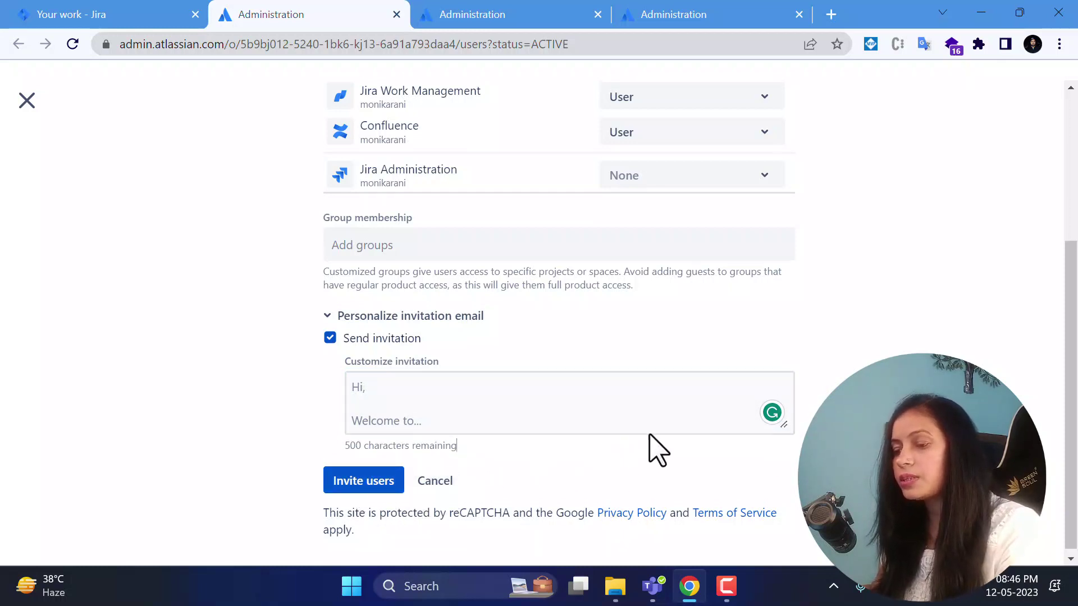
{"action": "scroll", "coordinate": [651, 446], "scroll_direction": "up", "scroll_amount": 3}
{"action": "scroll", "coordinate": [658, 449], "scroll_direction": "up", "scroll_amount": 2}
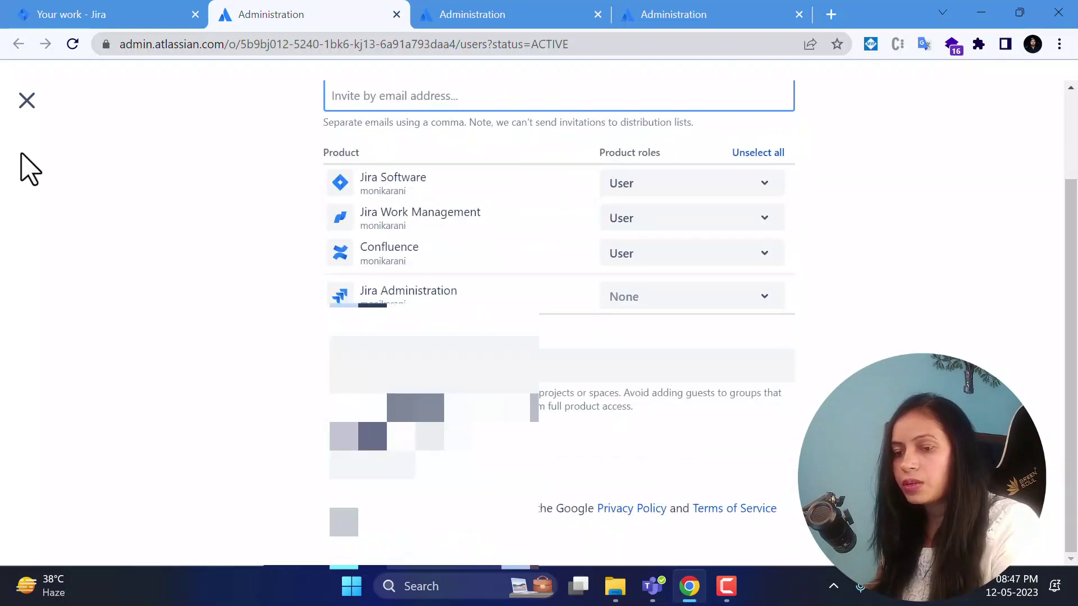
Close the invite form without sending, back to the Users list of 5 users.
{"action": "left_click", "coordinate": [25, 102]}
{"action": "scroll", "coordinate": [551, 346], "scroll_direction": "down", "scroll_amount": 1}
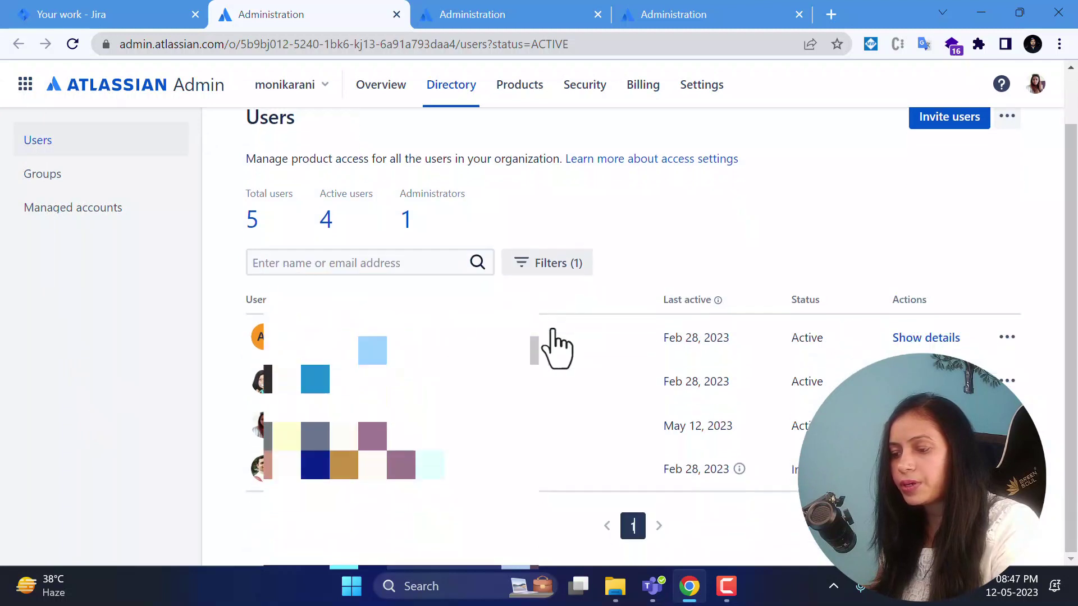
{"action": "scroll", "coordinate": [806, 271], "scroll_direction": "up", "scroll_amount": 1}
{"action": "scroll", "coordinate": [807, 271], "scroll_direction": "up", "scroll_amount": 1}
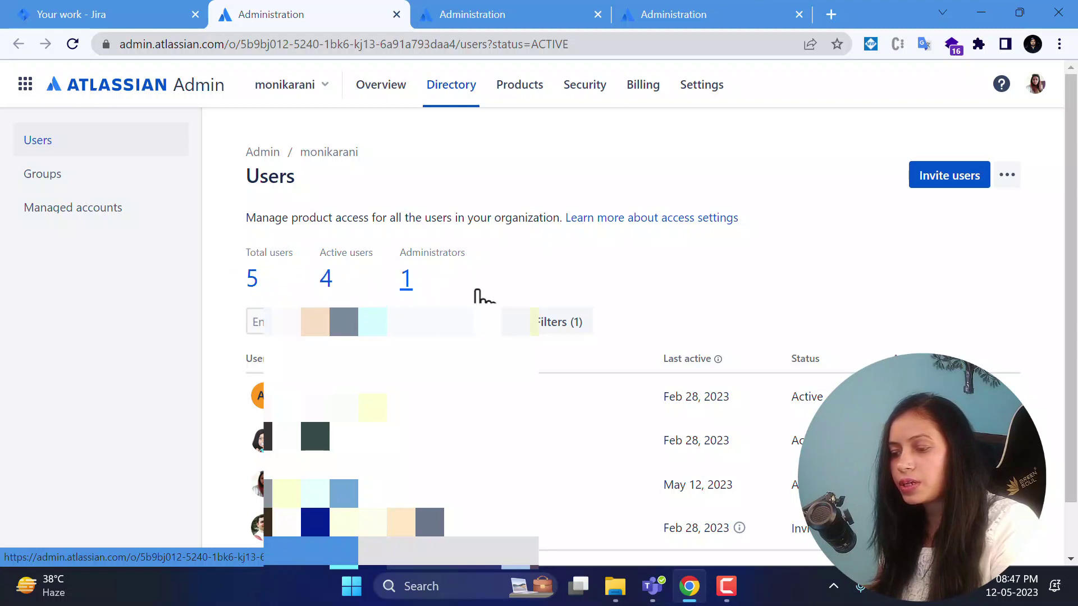
{"action": "scroll", "coordinate": [765, 298], "scroll_direction": "down", "scroll_amount": 1}
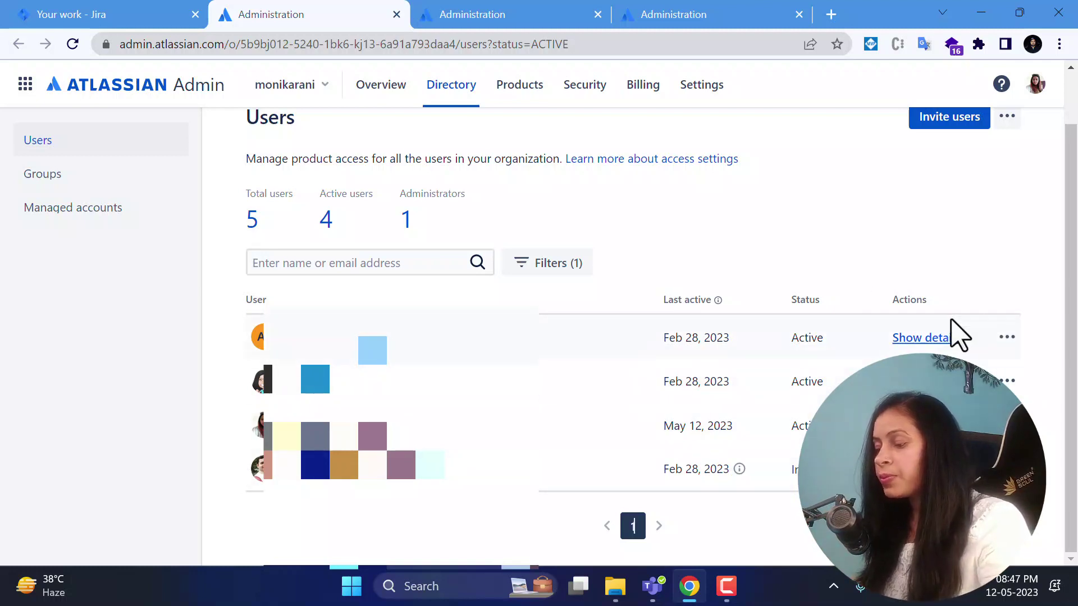
Show the first user's details and review their Jira product access and group memberships.
{"action": "left_click", "coordinate": [949, 338]}
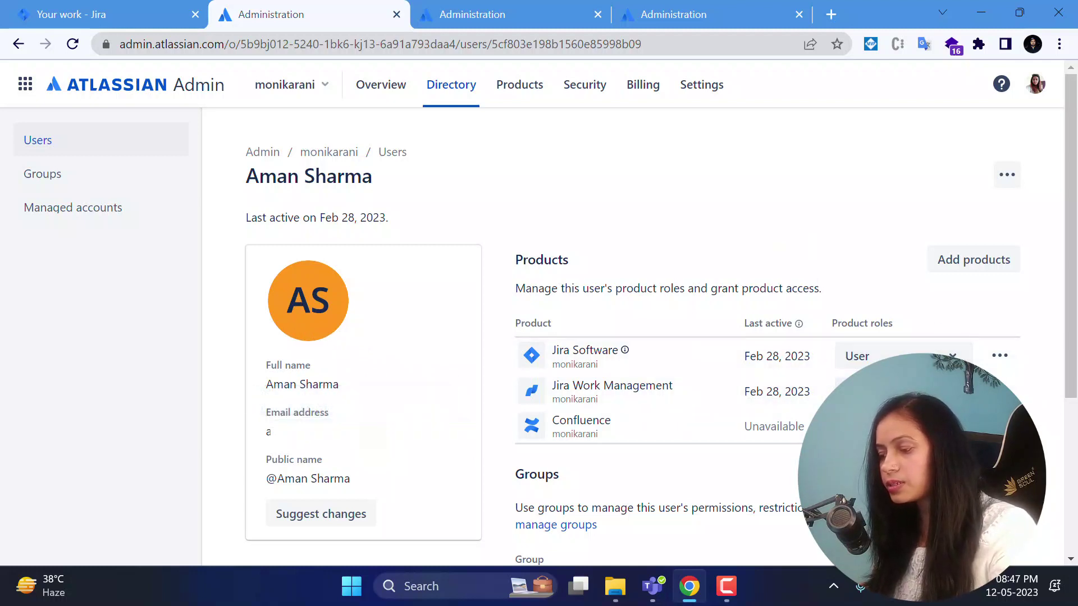
{"action": "scroll", "coordinate": [842, 370], "scroll_direction": "down", "scroll_amount": 4}
{"action": "scroll", "coordinate": [767, 545], "scroll_direction": "down", "scroll_amount": 1}
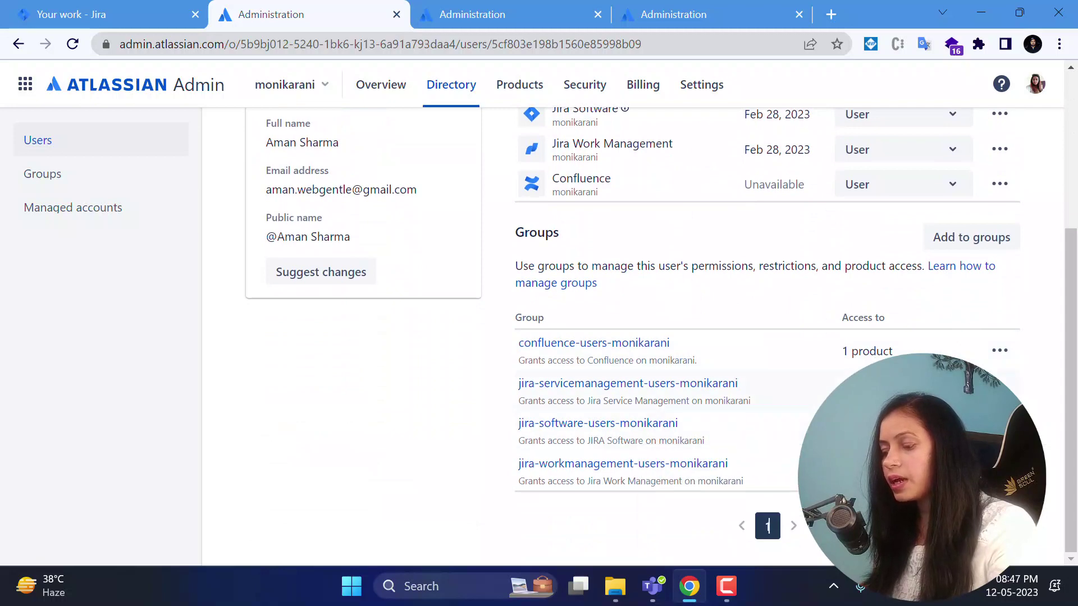
{"action": "scroll", "coordinate": [883, 288], "scroll_direction": "up", "scroll_amount": 5}
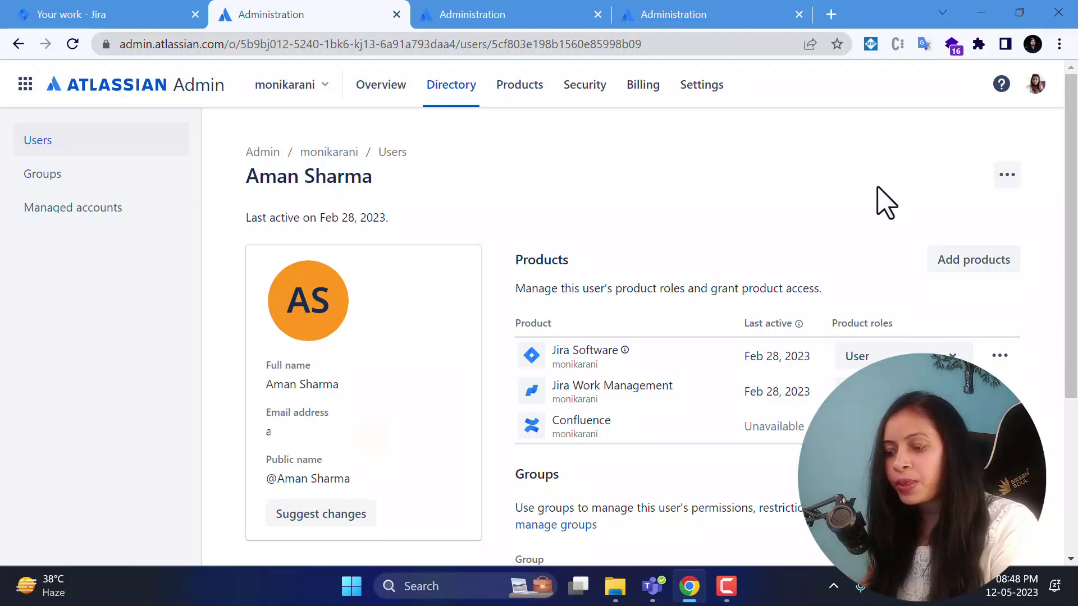
{"action": "scroll", "coordinate": [923, 251], "scroll_direction": "down", "scroll_amount": 4}
{"action": "scroll", "coordinate": [928, 255], "scroll_direction": "up", "scroll_amount": 4}
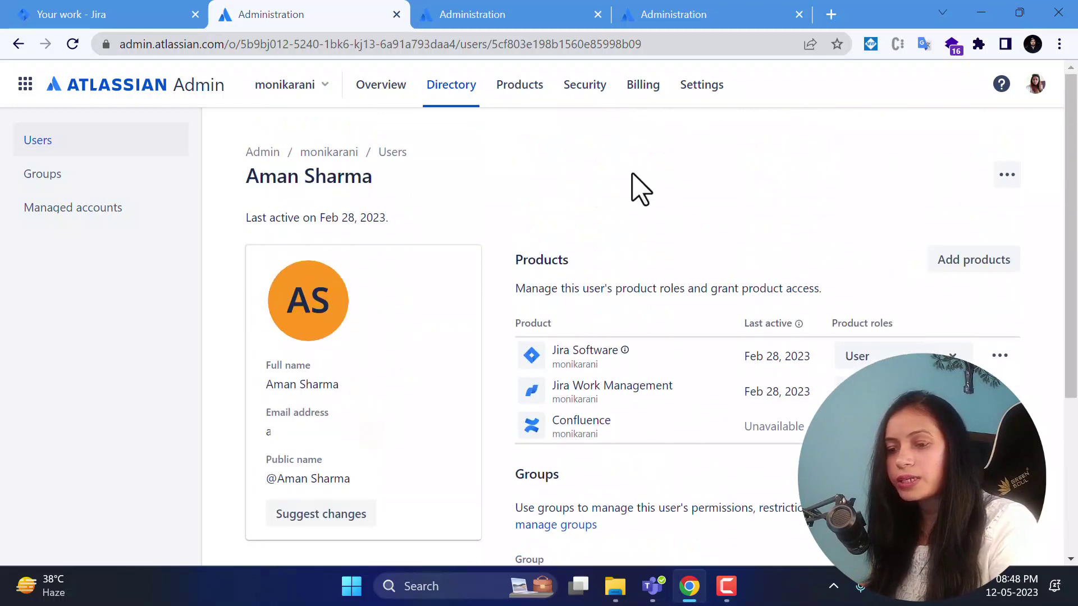
Return to the Users list via the sidebar and scroll through it.
{"action": "left_click", "coordinate": [104, 191]}
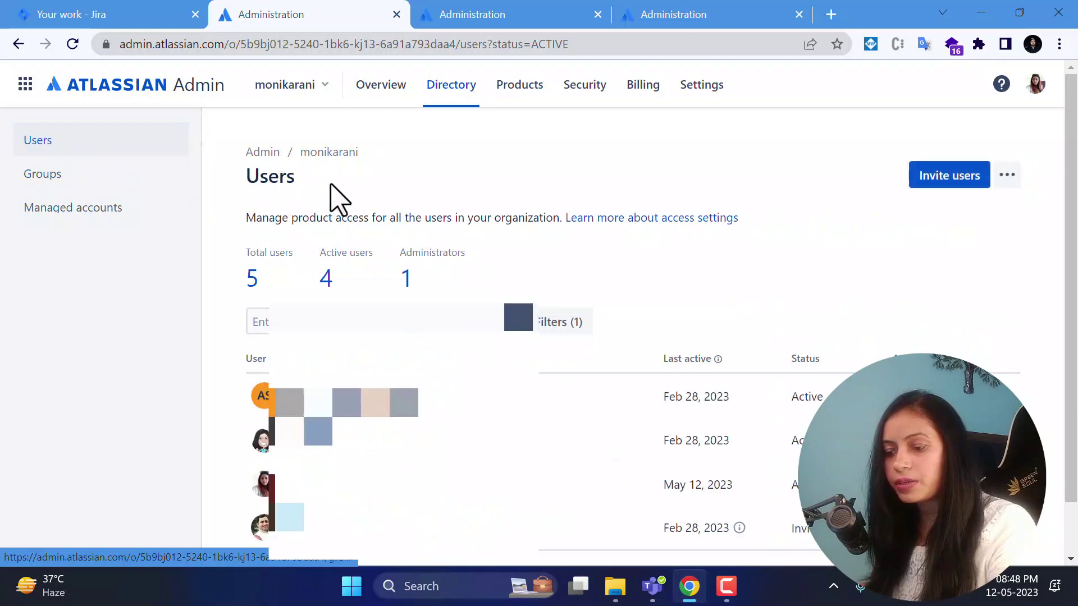
{"action": "scroll", "coordinate": [619, 272], "scroll_direction": "down", "scroll_amount": 1}
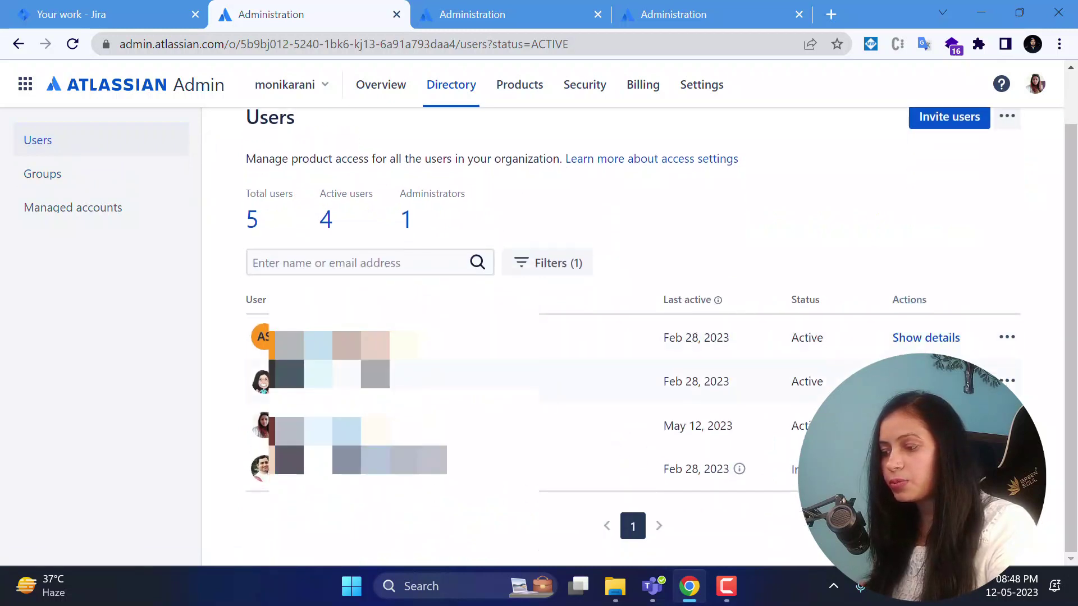
{"action": "scroll", "coordinate": [782, 289], "scroll_direction": "up", "scroll_amount": 1}
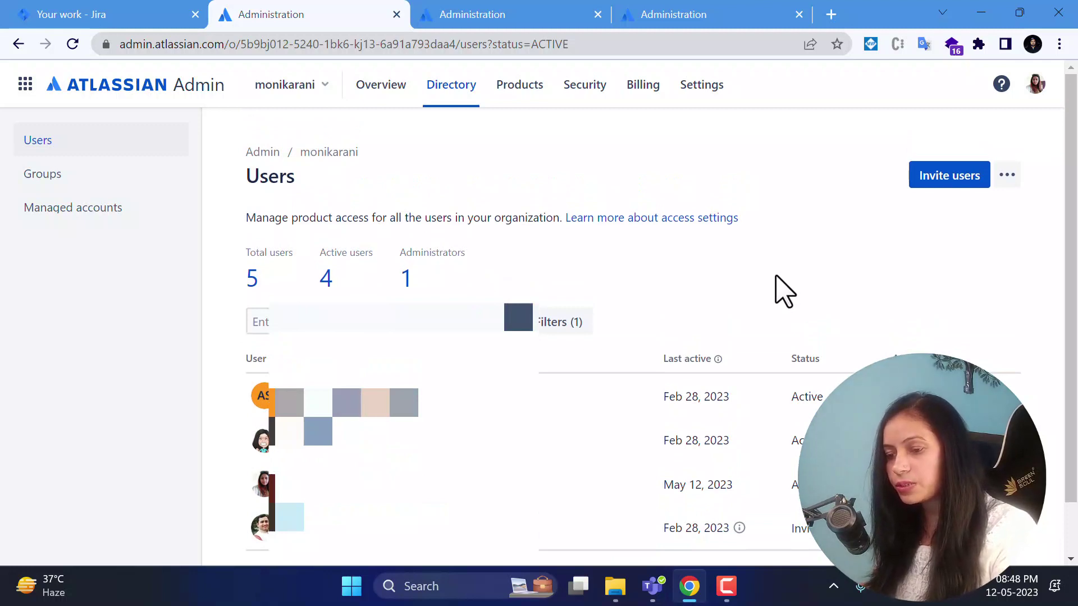
{"action": "left_click", "coordinate": [1007, 176]}
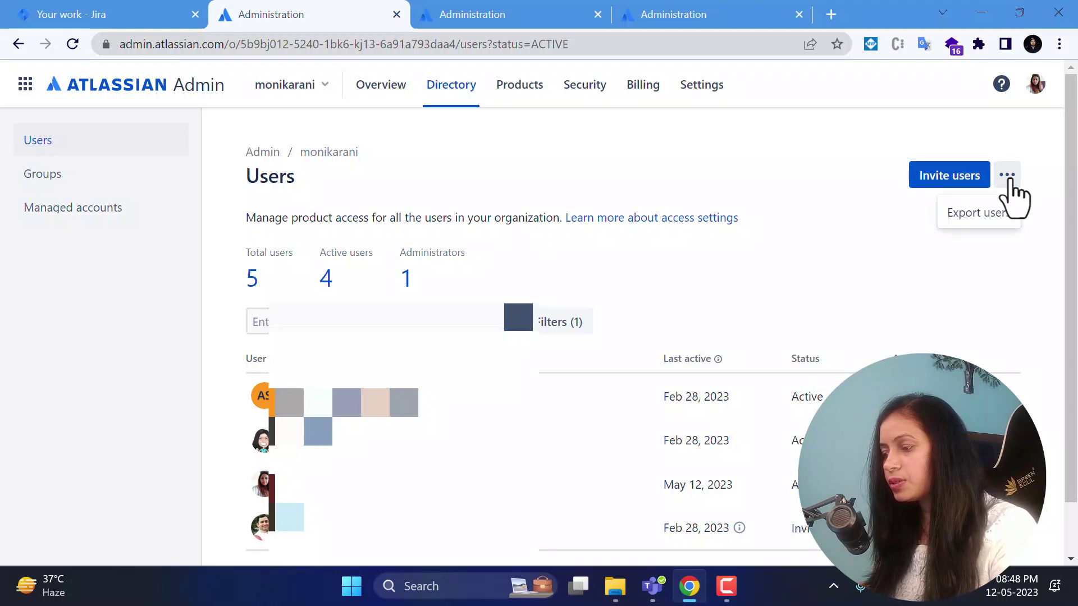
{"action": "left_click", "coordinate": [994, 214]}
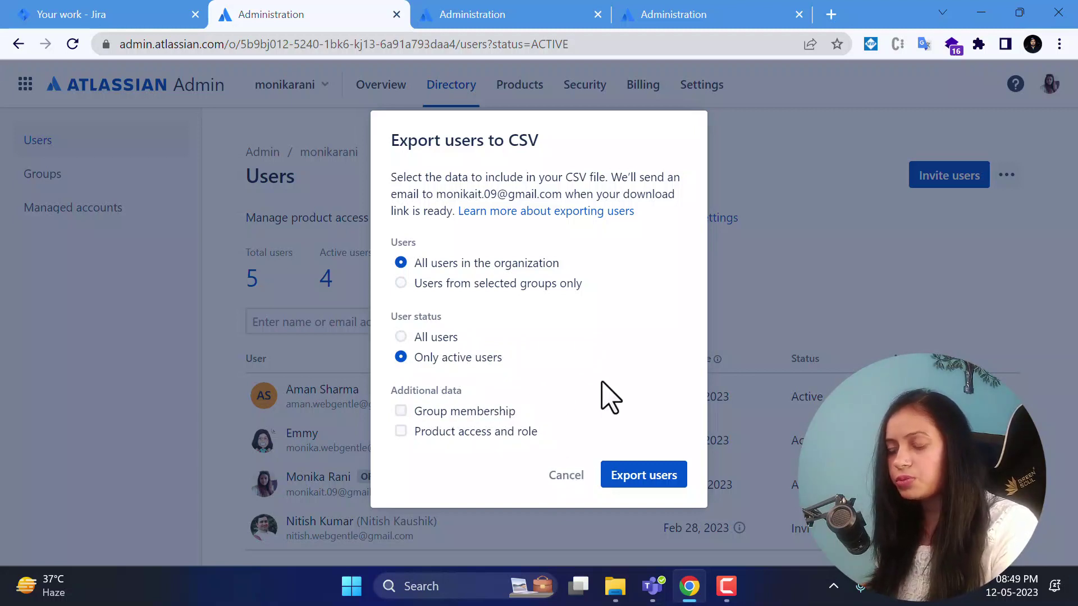
{"action": "left_click", "coordinate": [567, 476]}
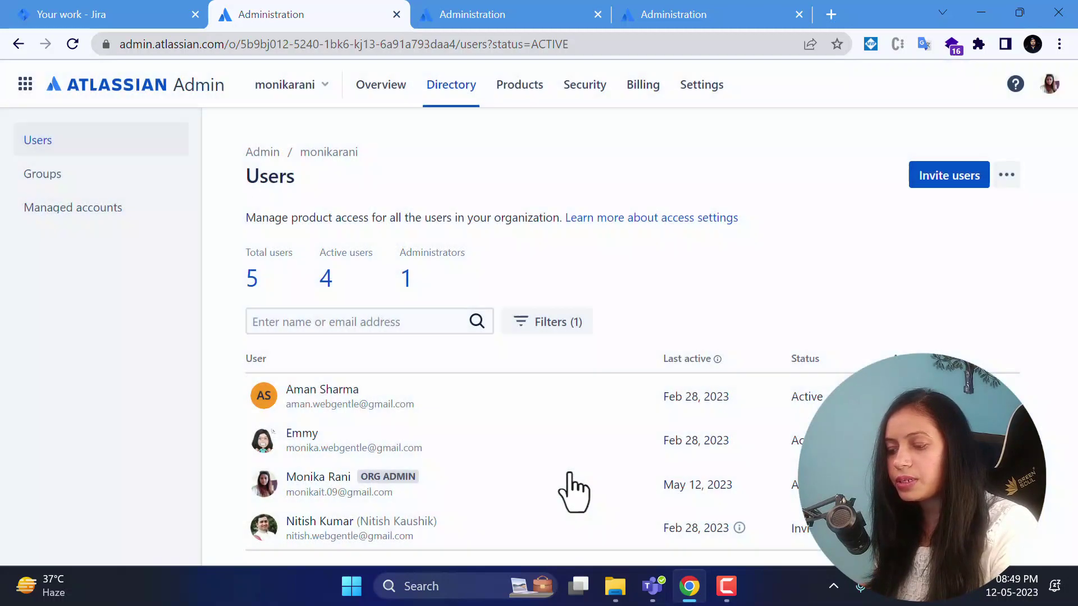
{"action": "scroll", "coordinate": [786, 298], "scroll_direction": "down", "scroll_amount": 1}
{"action": "scroll", "coordinate": [782, 296], "scroll_direction": "up", "scroll_amount": 1}
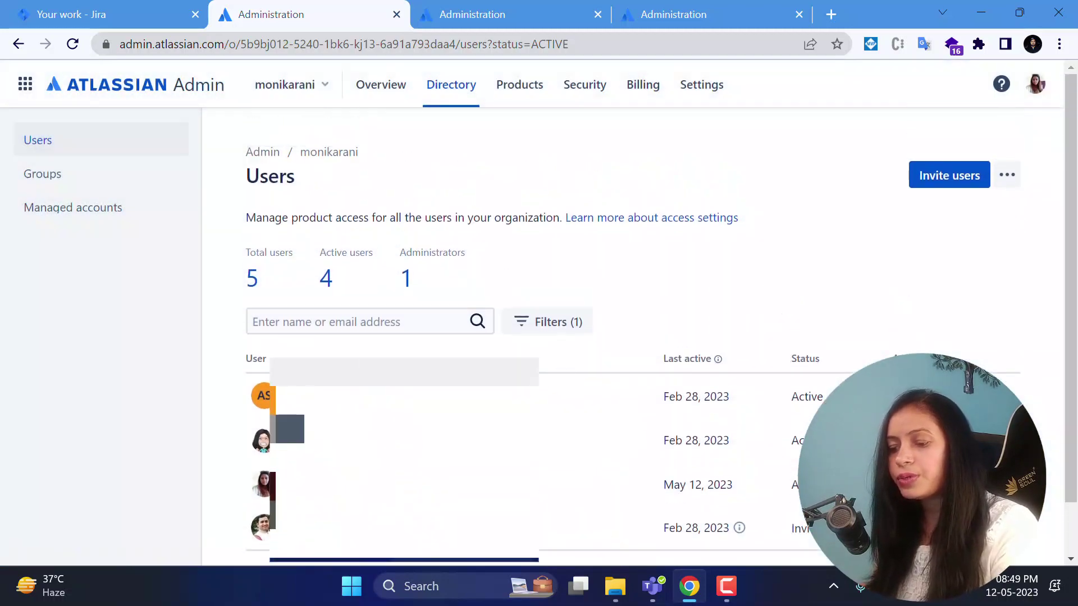
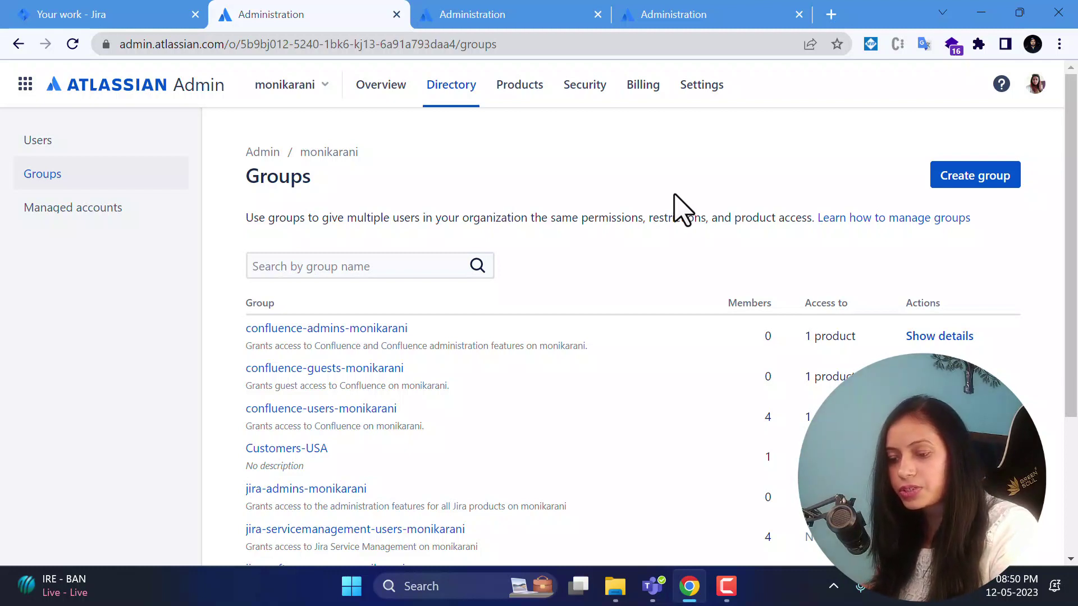
{"action": "scroll", "coordinate": [694, 250], "scroll_direction": "down", "scroll_amount": 3}
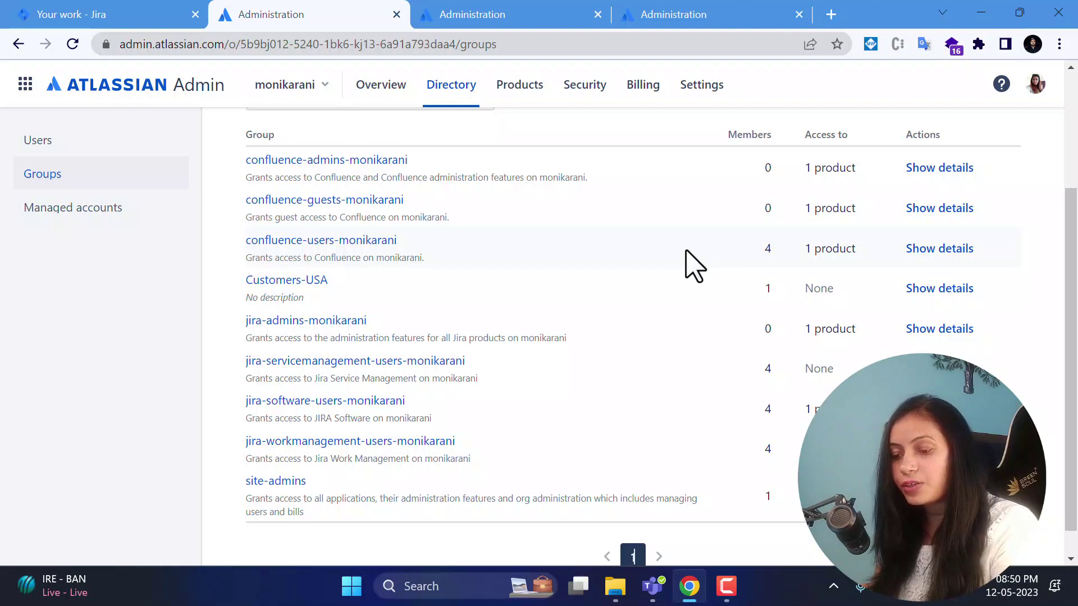
{"action": "scroll", "coordinate": [617, 388], "scroll_direction": "down", "scroll_amount": 1}
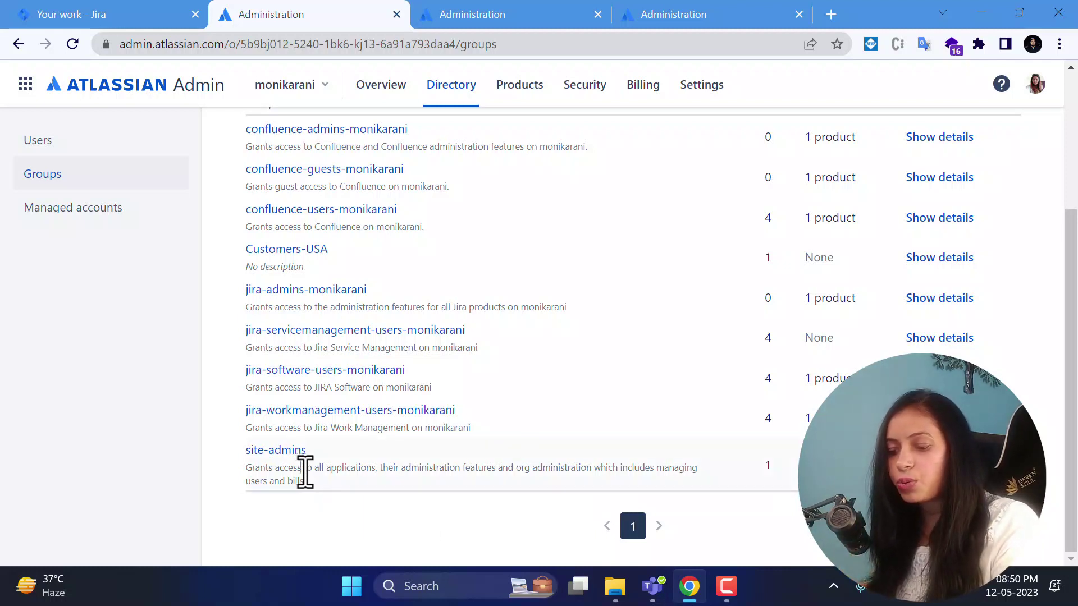
{"action": "left_click_drag", "start_coordinate": [303, 469], "coordinate": [456, 472]}
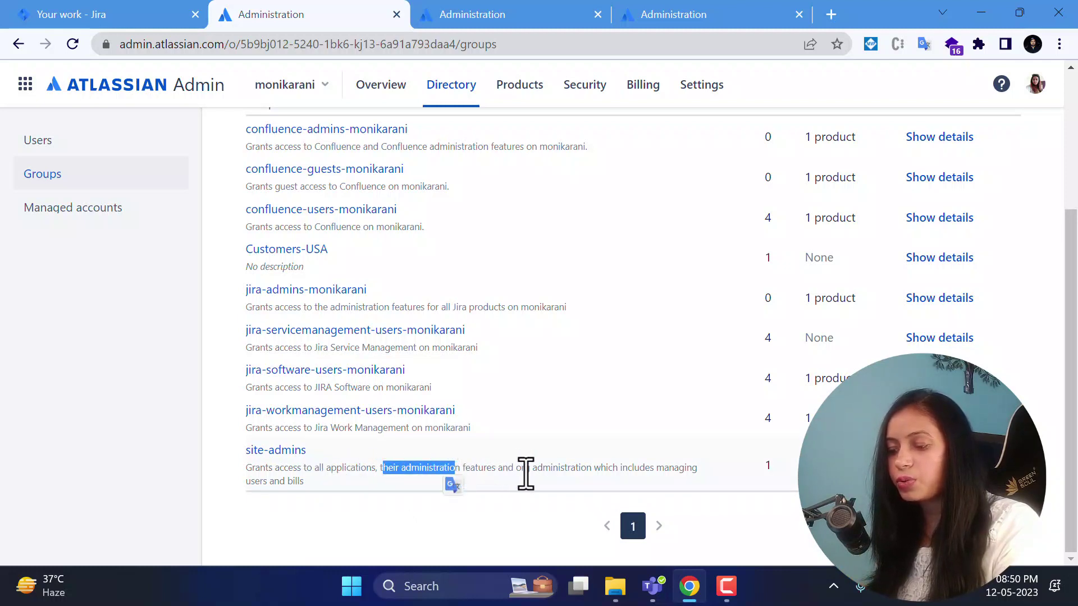
{"action": "left_click_drag", "start_coordinate": [522, 474], "coordinate": [587, 473]}
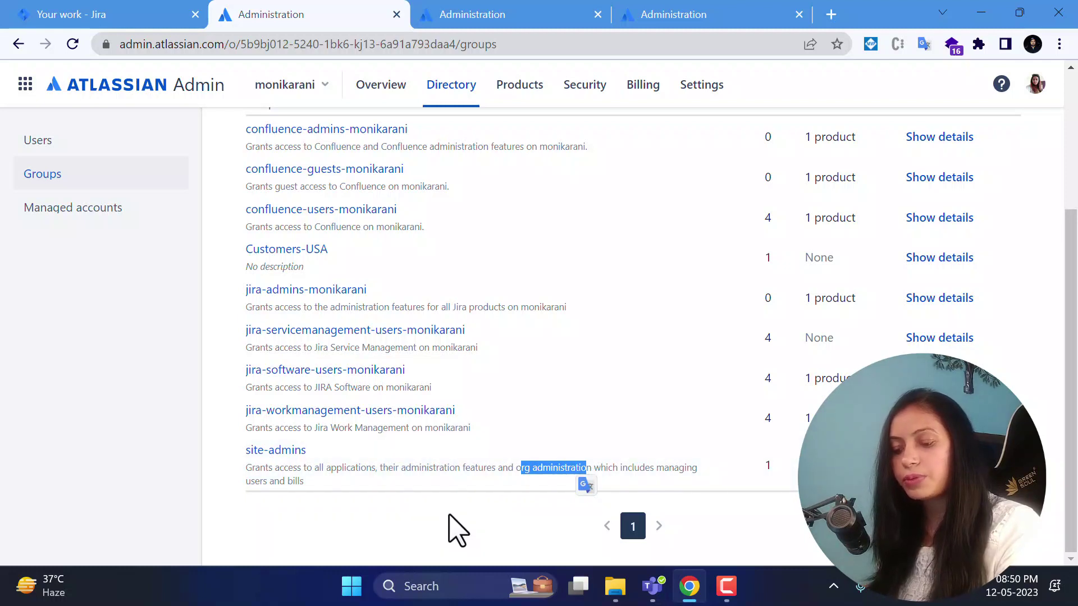
{"action": "left_click", "coordinate": [457, 530]}
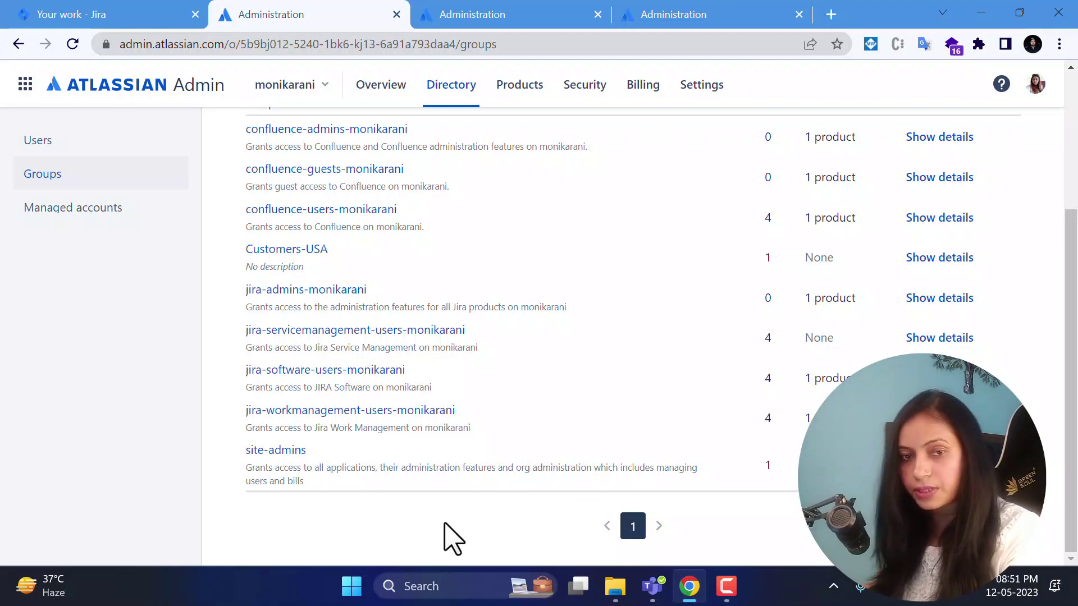
{"action": "scroll", "coordinate": [491, 457], "scroll_direction": "up", "scroll_amount": 3}
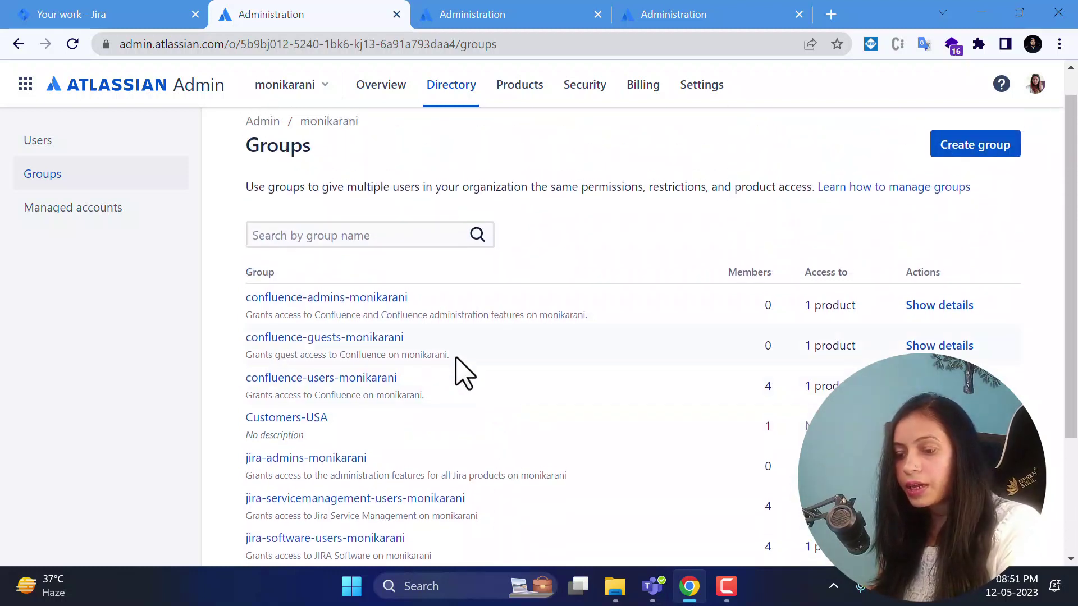
{"action": "scroll", "coordinate": [553, 454], "scroll_direction": "up", "scroll_amount": 1}
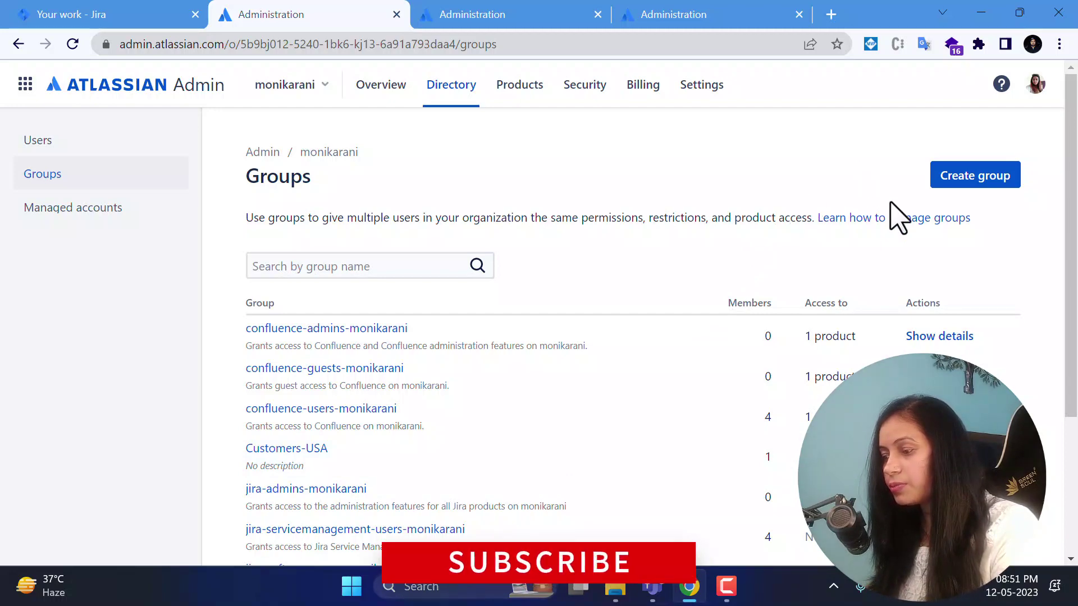
{"action": "left_click", "coordinate": [975, 179]}
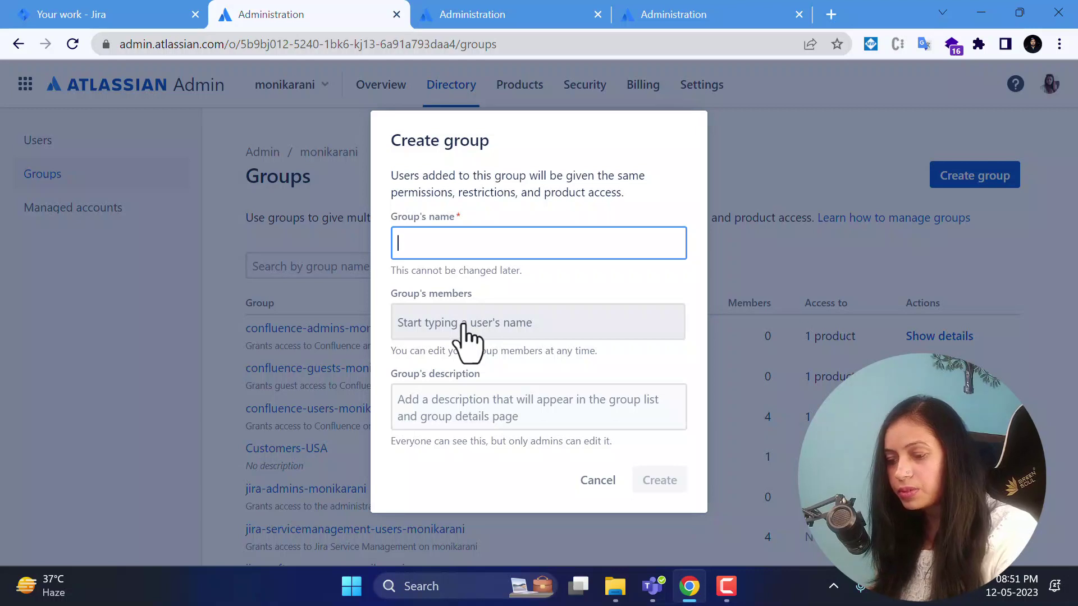
{"action": "left_click", "coordinate": [432, 402]}
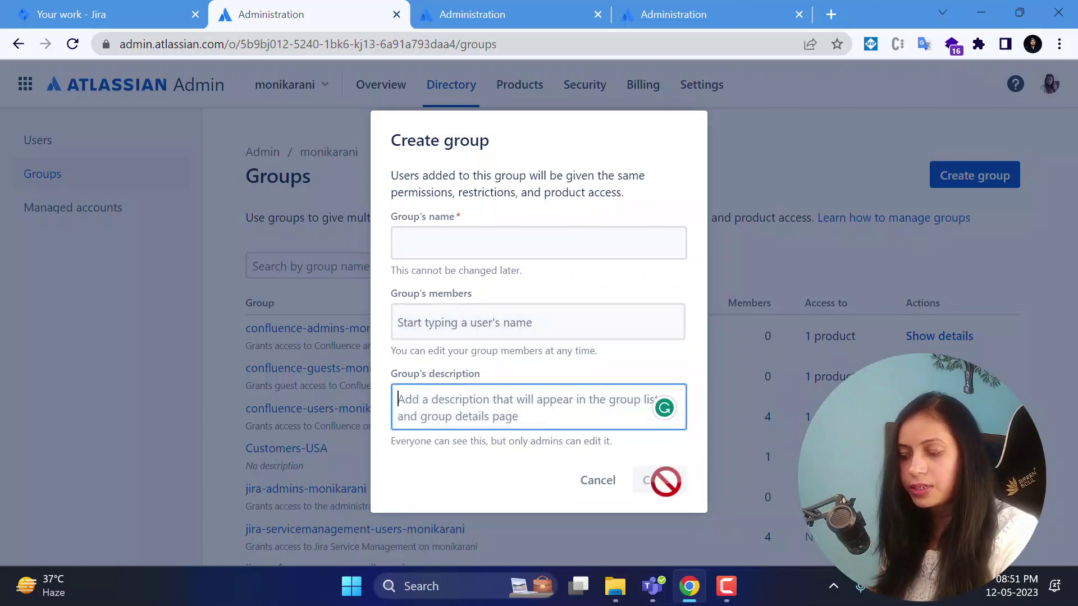
{"action": "left_click", "coordinate": [597, 482]}
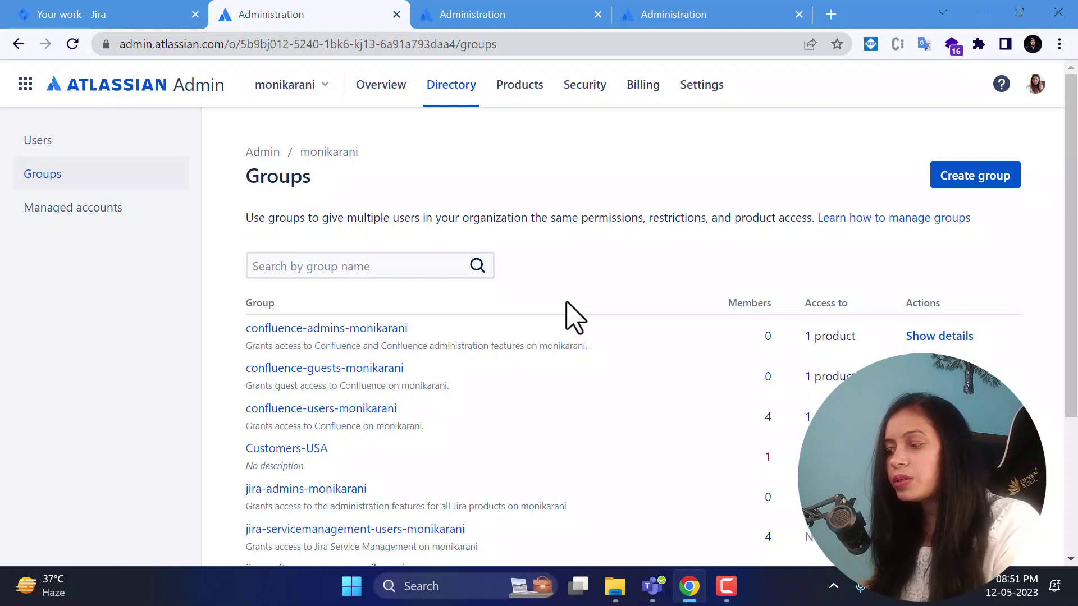
View the Managed accounts page, which shows no managed users, then return to Jira.
{"action": "left_click", "coordinate": [94, 219]}
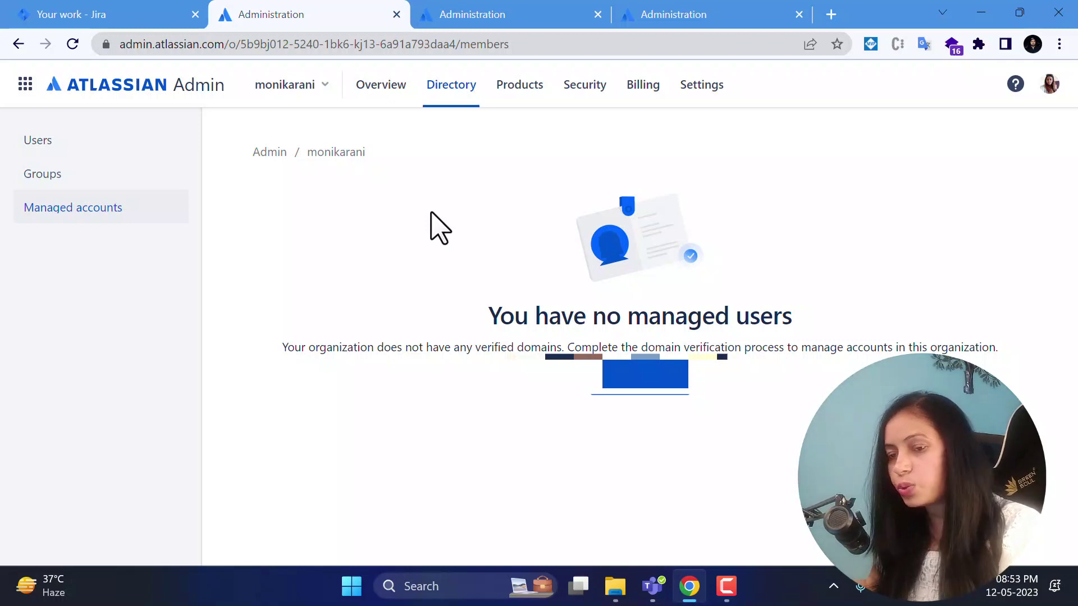
{"action": "left_click", "coordinate": [91, 13]}
Open Jira Admin Training's People settings, listing jira-admins as Administrators plus one user.
{"action": "left_click", "coordinate": [102, 303]}
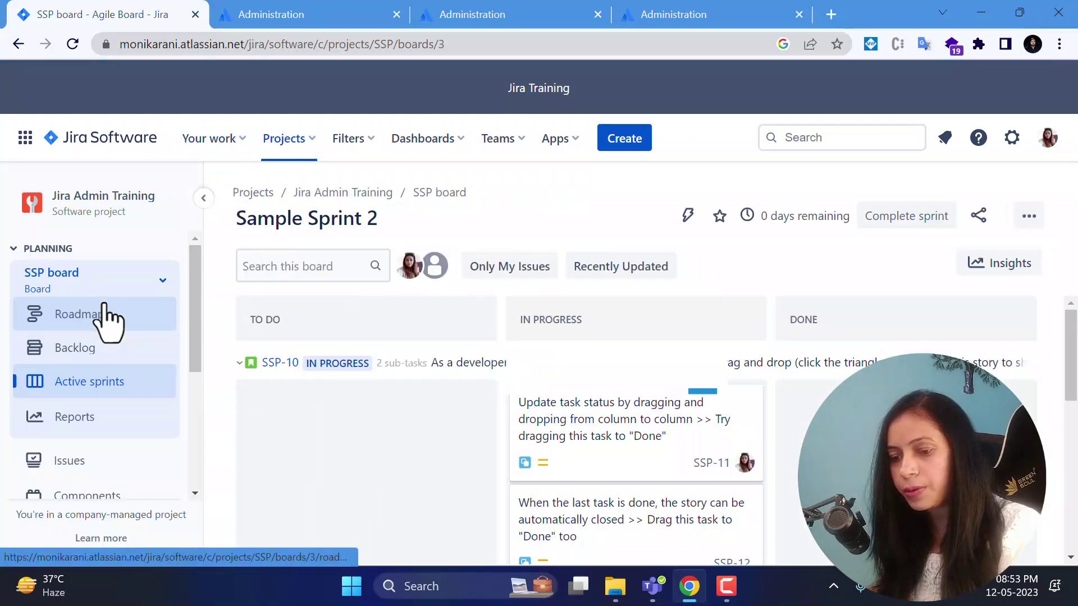
{"action": "scroll", "coordinate": [101, 413], "scroll_direction": "down", "scroll_amount": 4}
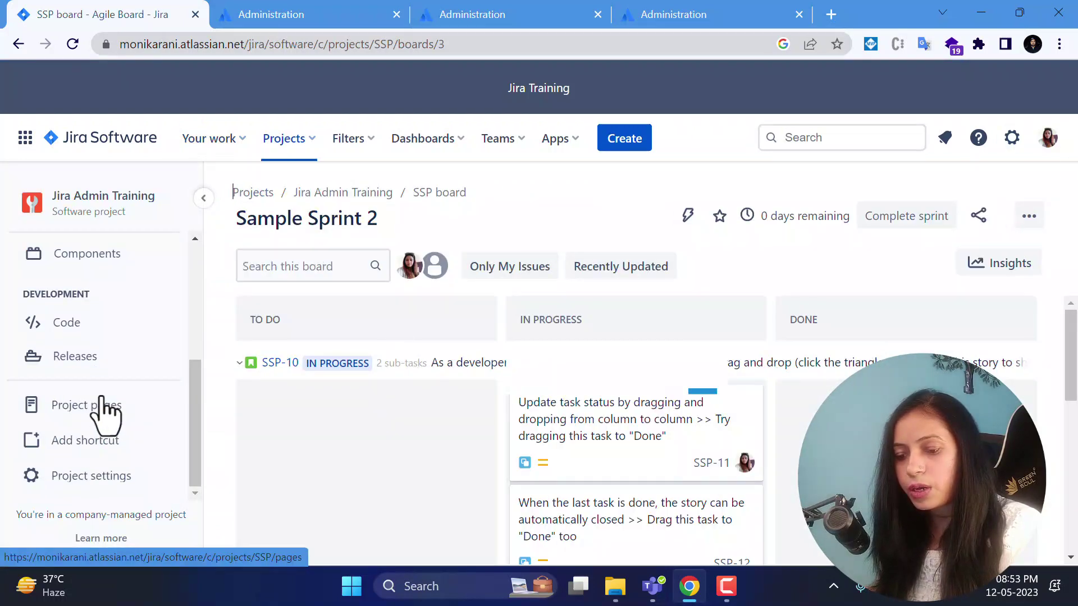
{"action": "left_click", "coordinate": [112, 480]}
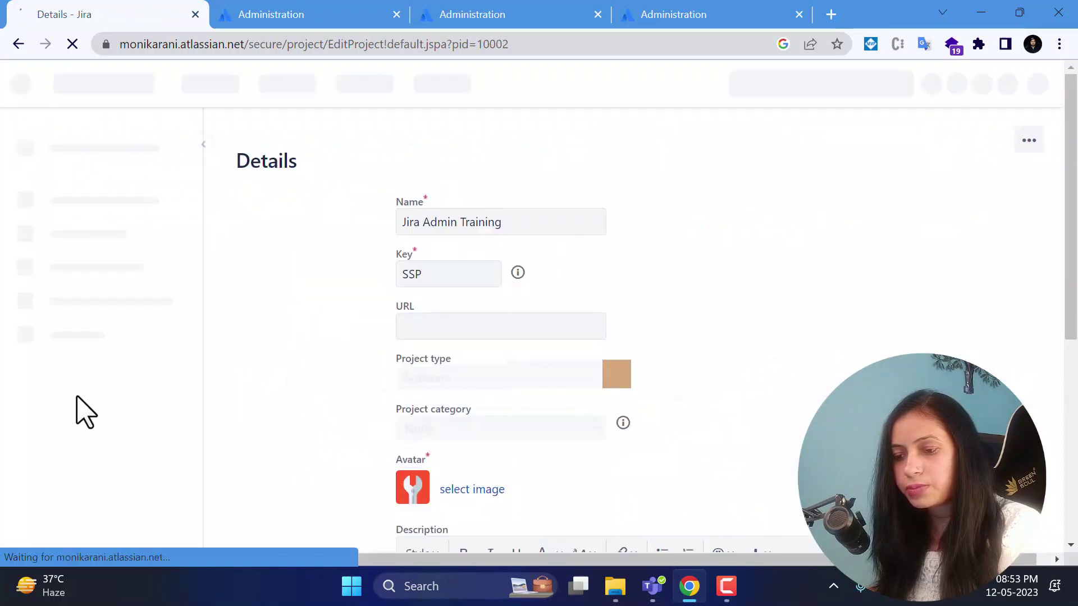
{"action": "left_click", "coordinate": [72, 426]}
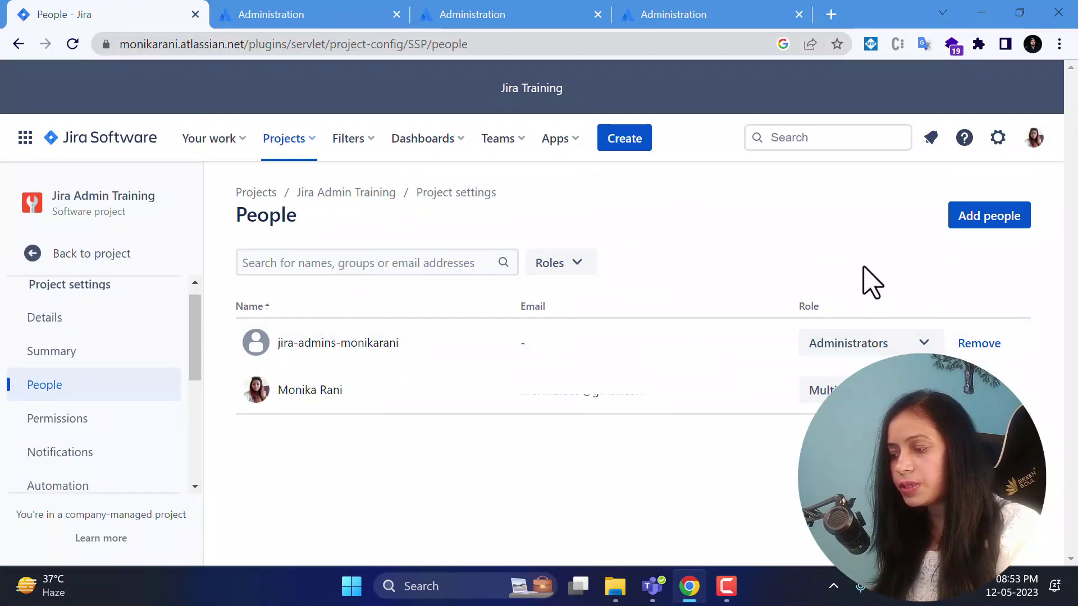
{"action": "left_click", "coordinate": [977, 223]}
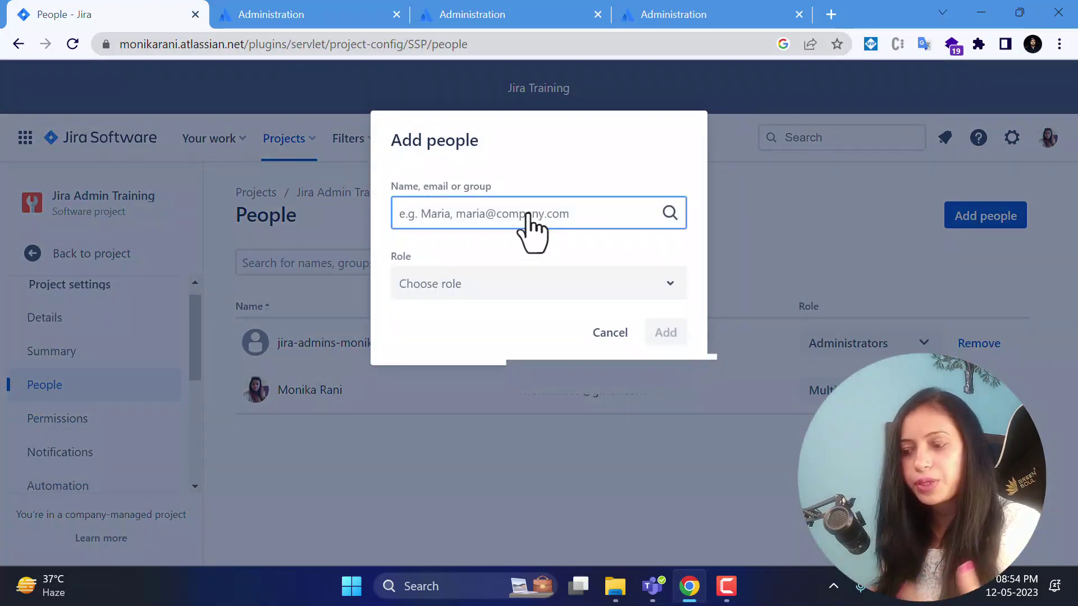
{"action": "left_click", "coordinate": [538, 283]}
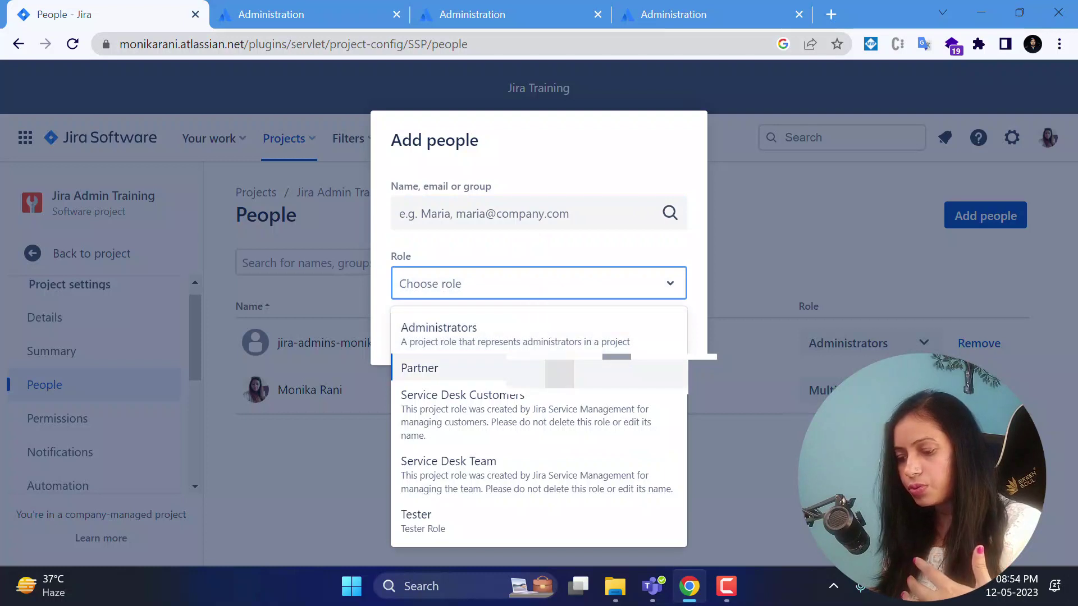
{"action": "key", "text": "Escape"}
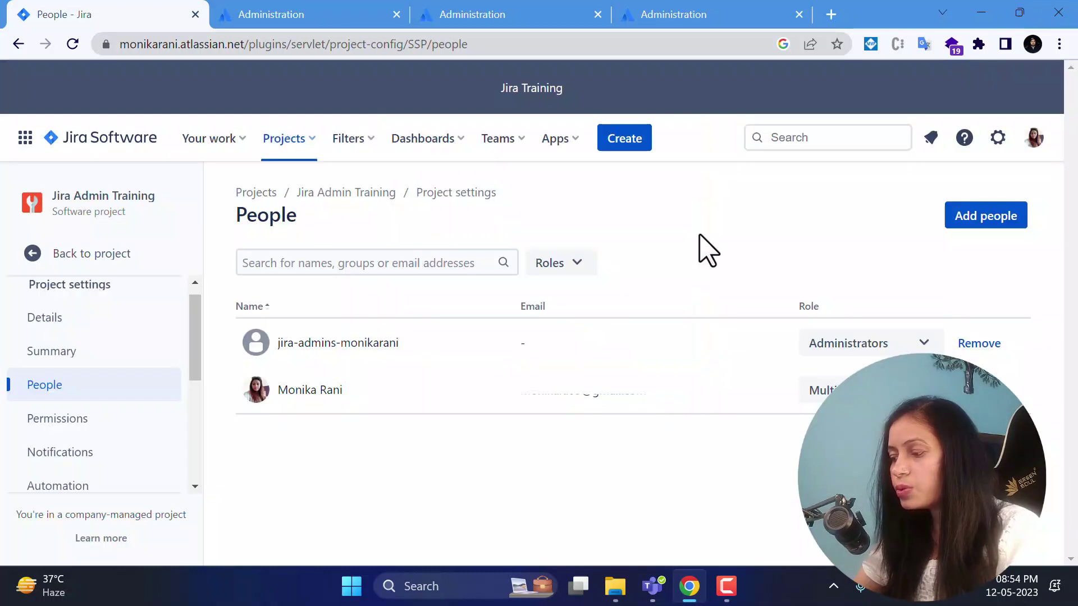